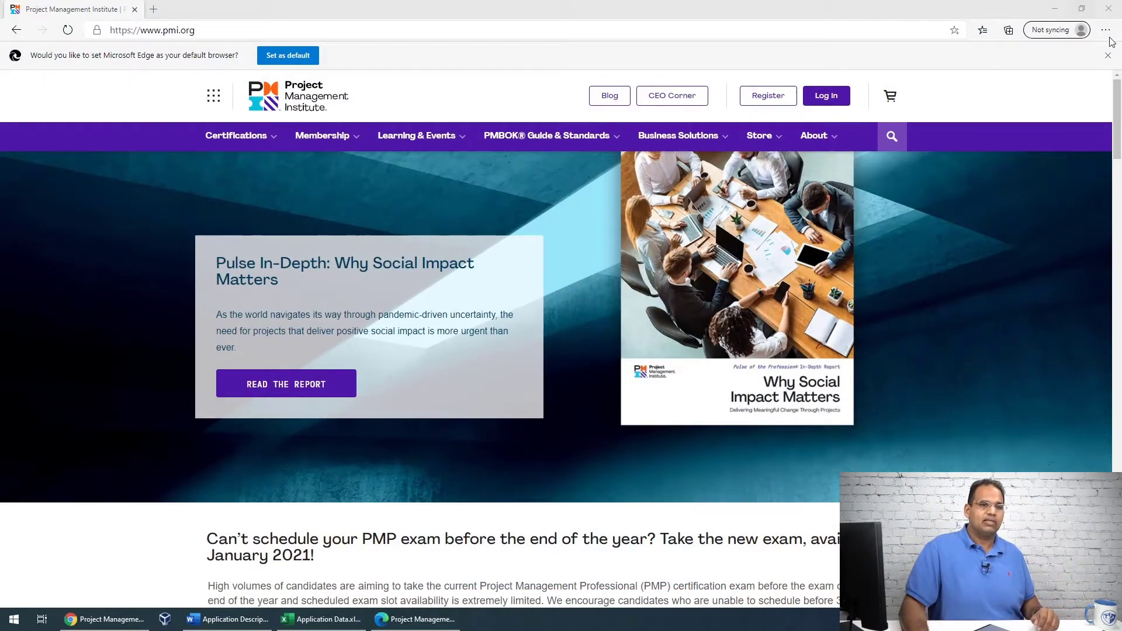
Step: Dismiss Edge's 'set as default browser' prompt on the pmi.org home page
{"action": "left_click", "coordinate": [1107, 55]}
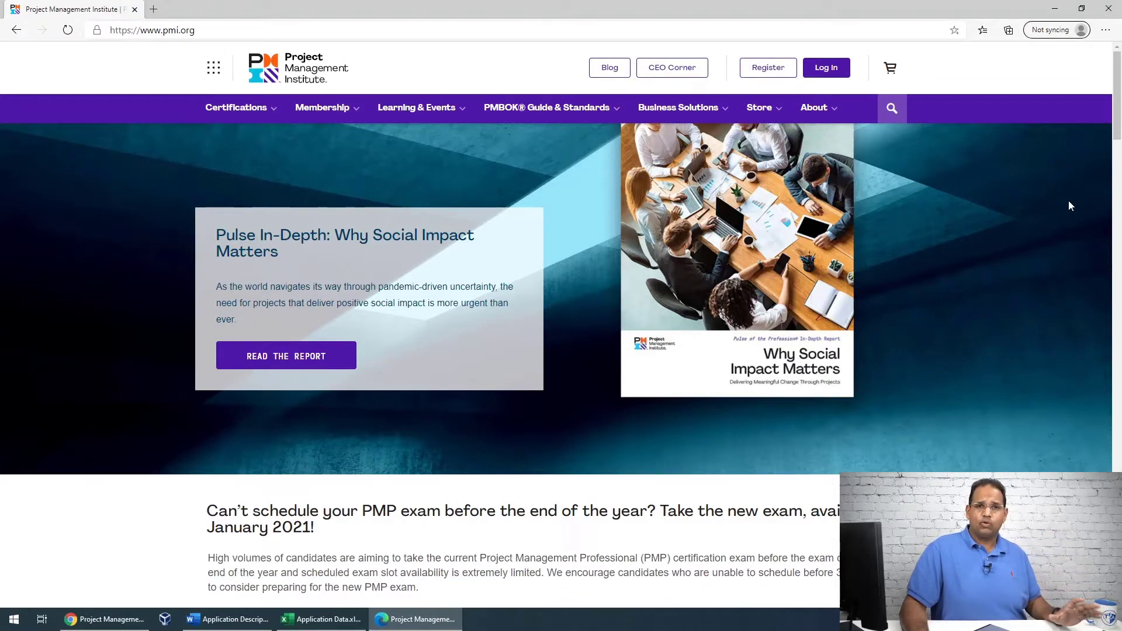
Step: Open Register and click through First Name, Last Name, Primary Email and Company Name fields
{"action": "left_click", "coordinate": [776, 70]}
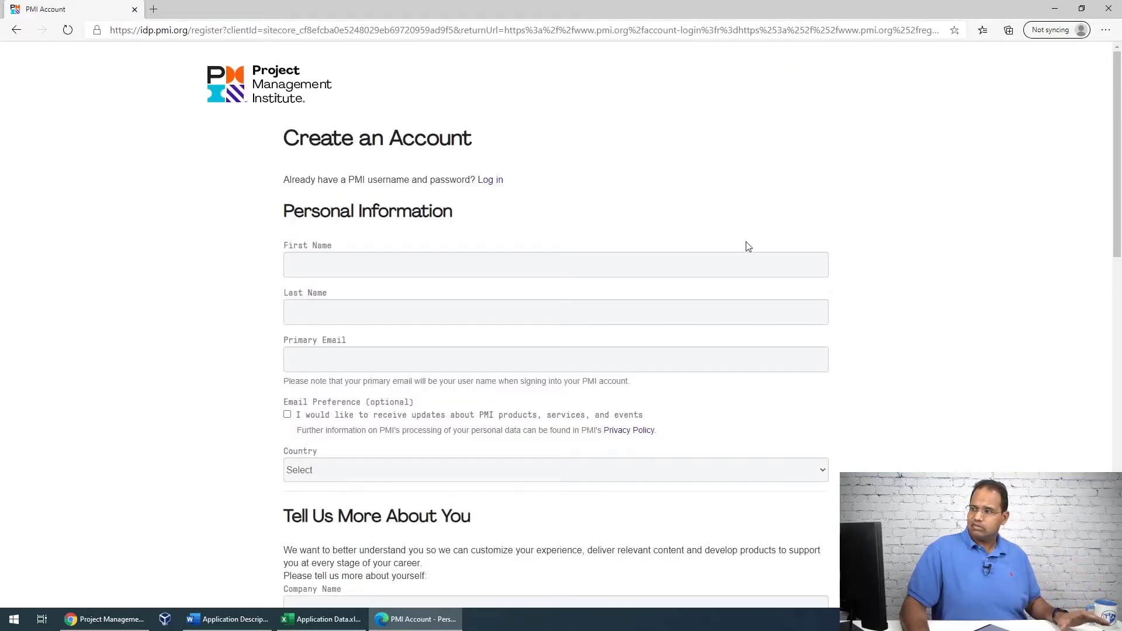
{"action": "scroll", "coordinate": [746, 246], "scroll_direction": "down", "scroll_amount": 2}
{"action": "left_click", "coordinate": [337, 175]}
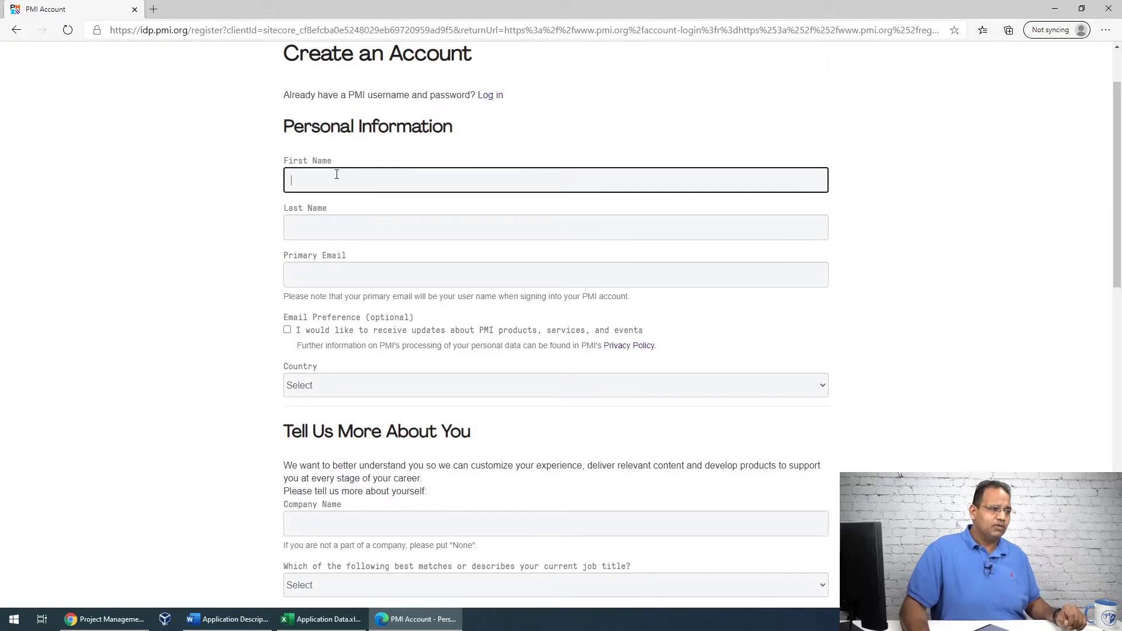
{"action": "left_click", "coordinate": [346, 222]}
{"action": "left_click", "coordinate": [342, 271]}
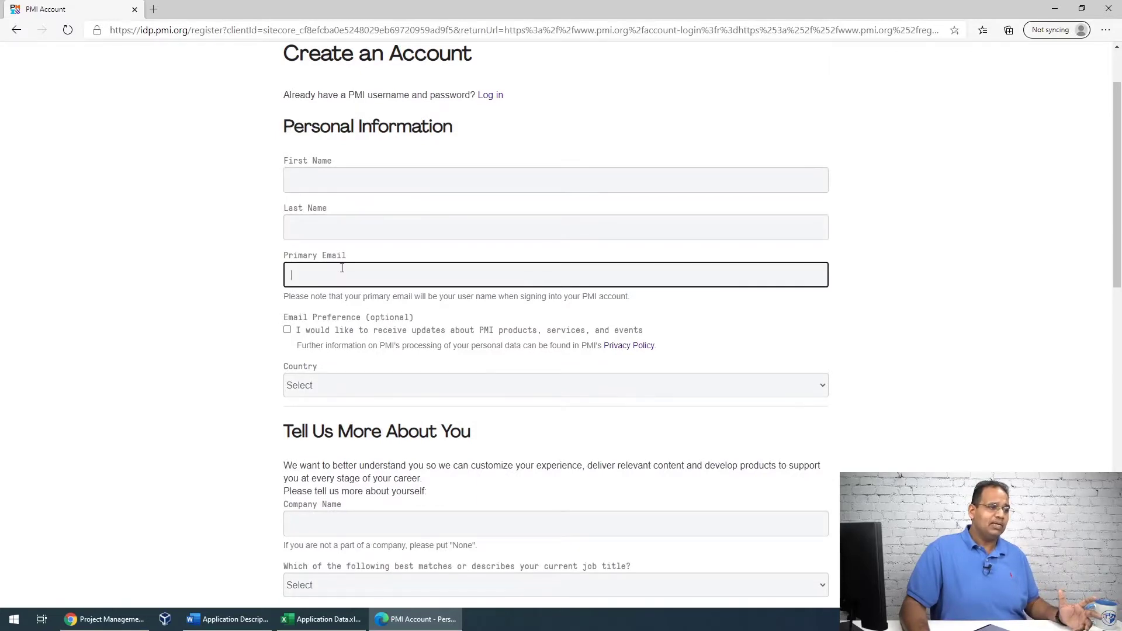
{"action": "scroll", "coordinate": [341, 268], "scroll_direction": "down", "scroll_amount": 3}
{"action": "scroll", "coordinate": [452, 227], "scroll_direction": "down", "scroll_amount": 3}
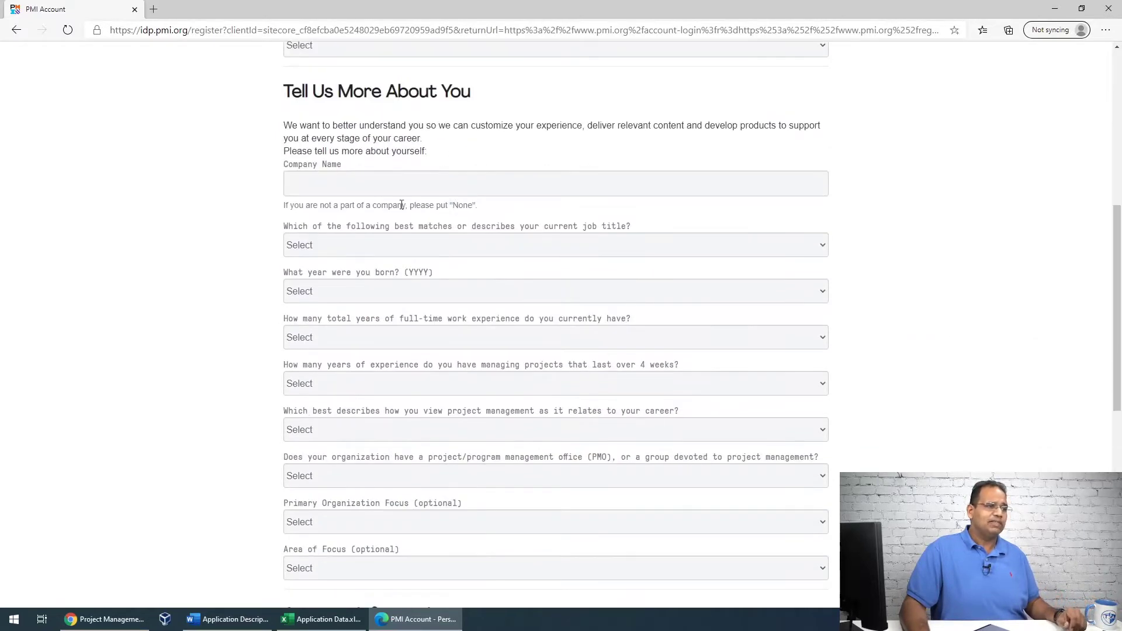
{"action": "left_click", "coordinate": [351, 182]}
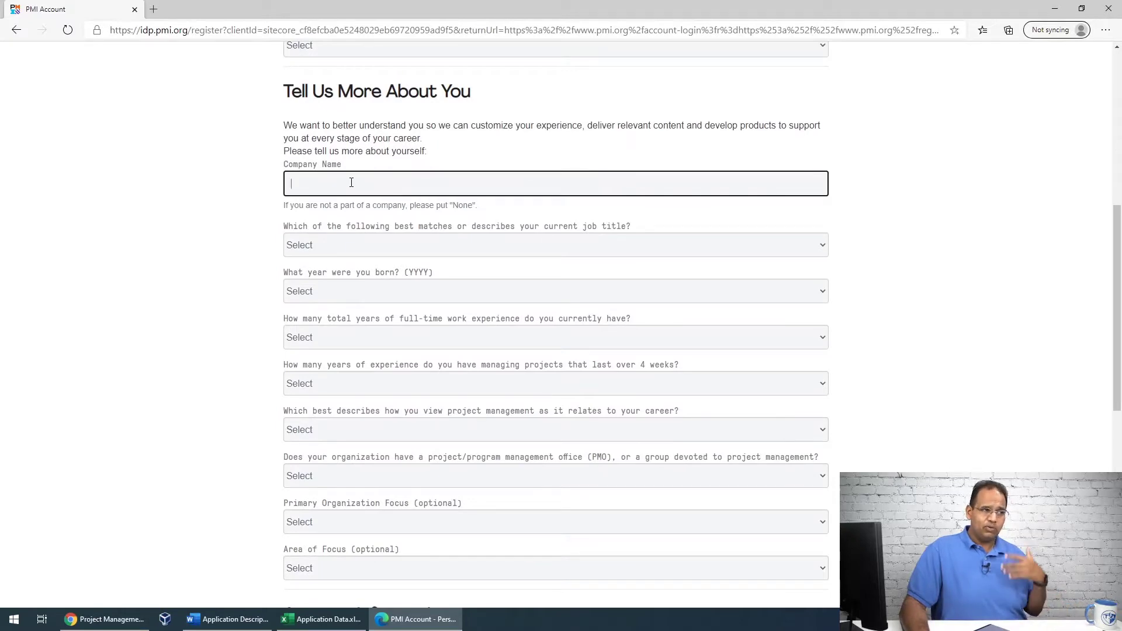
Step: Review the job title, birth year and work experience dropdowns, leaving them unchanged
{"action": "left_click", "coordinate": [340, 245]}
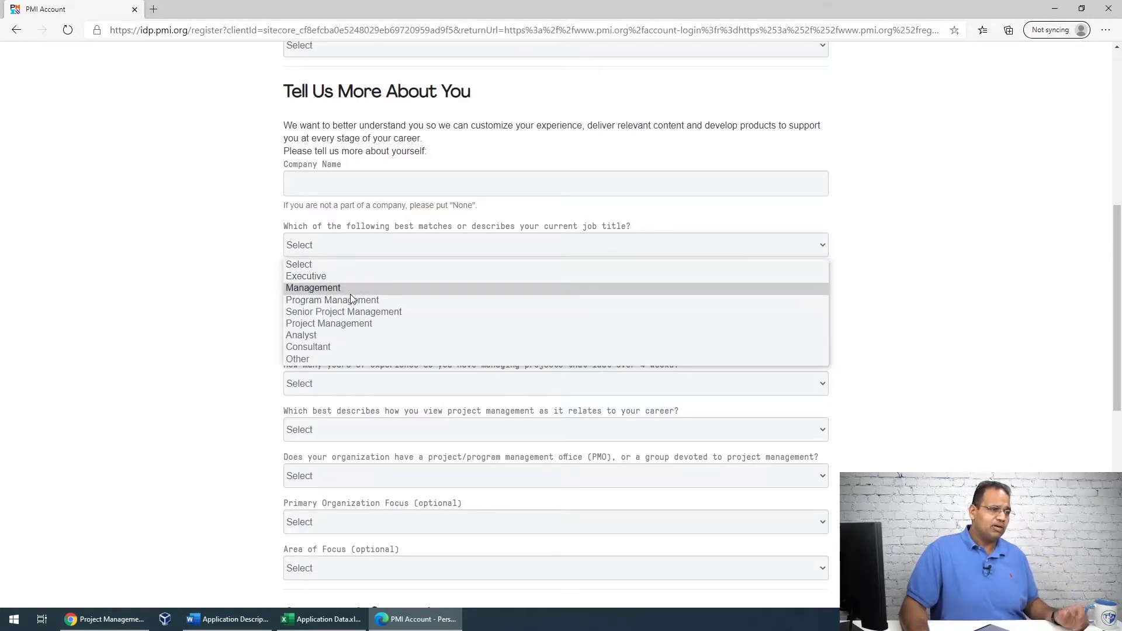
{"action": "left_click", "coordinate": [189, 288]}
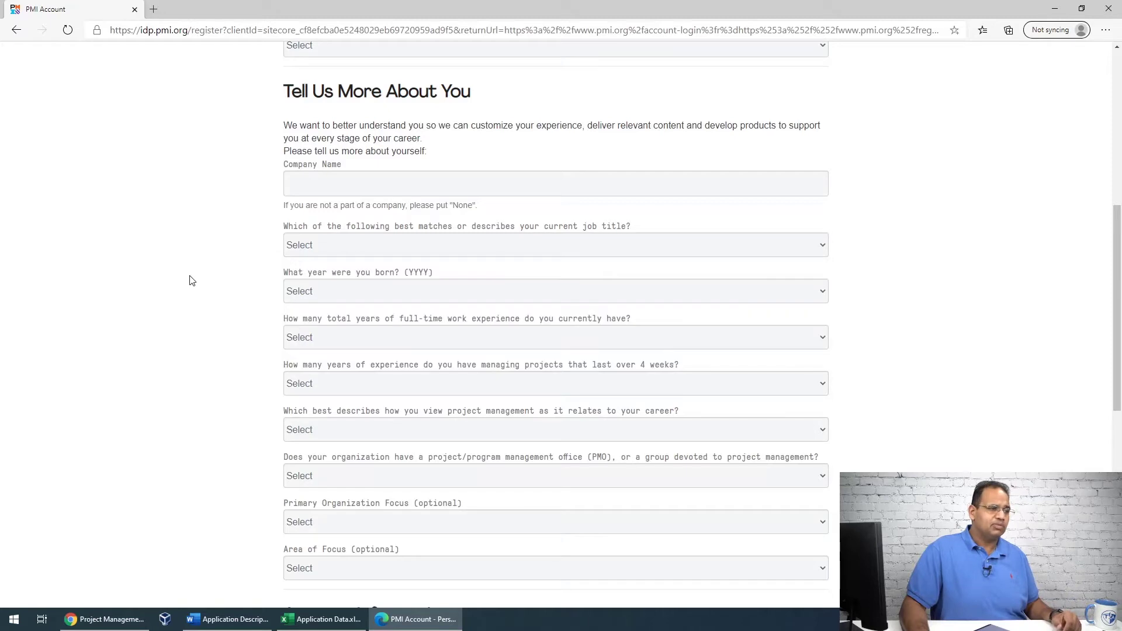
{"action": "left_click", "coordinate": [336, 295]}
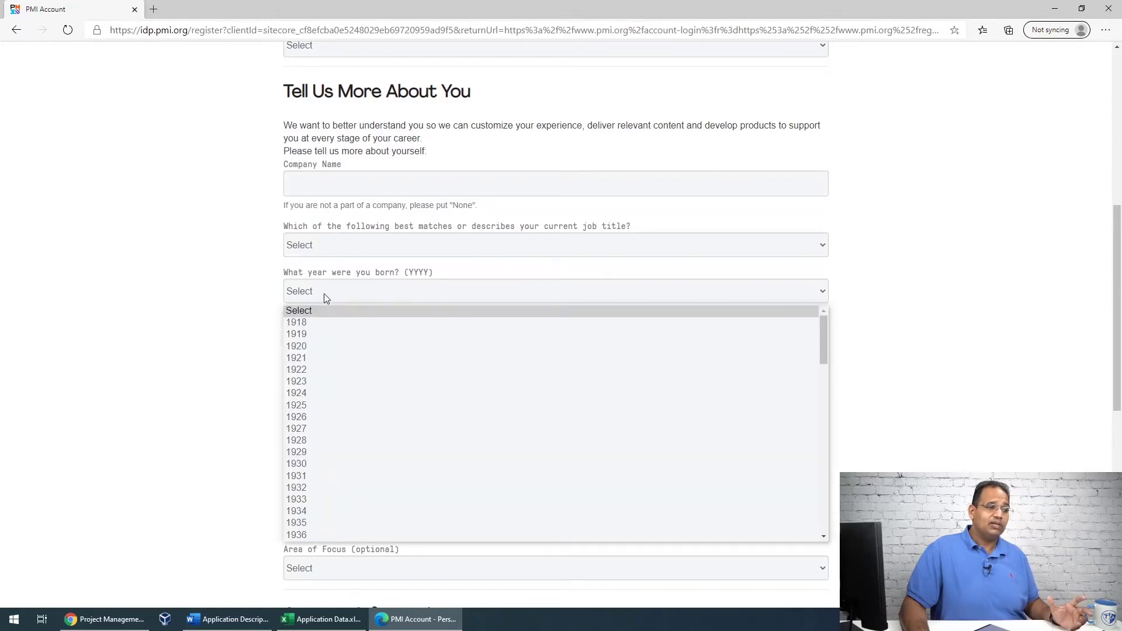
{"action": "left_click", "coordinate": [326, 295]}
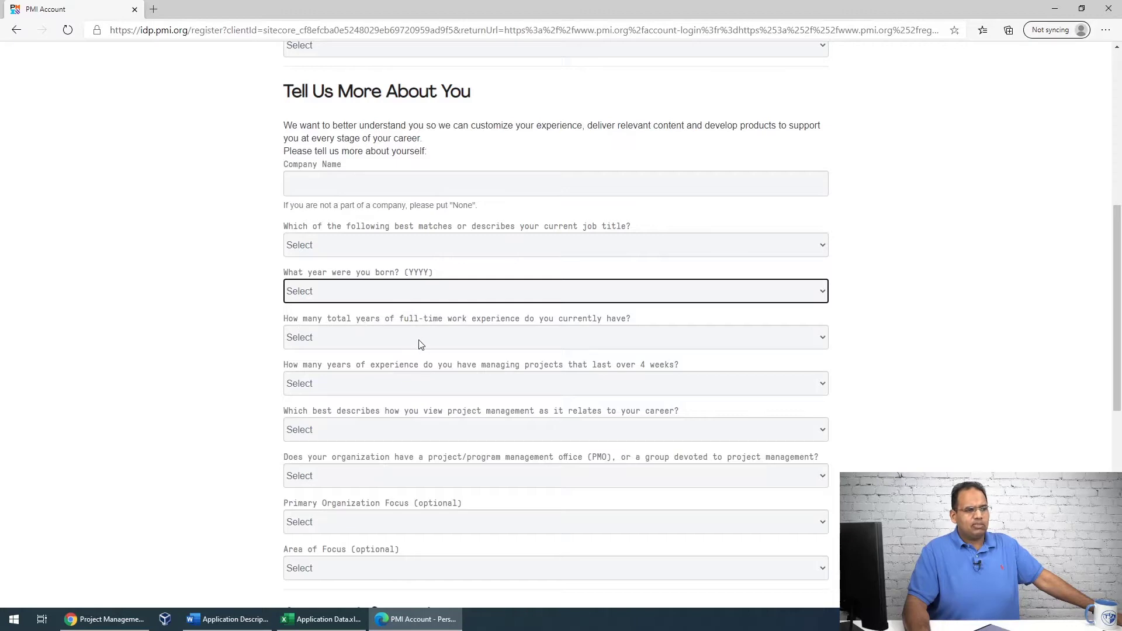
{"action": "left_click", "coordinate": [501, 347]}
{"action": "left_click", "coordinate": [232, 326]}
Step: Leave project experience unset and answer the career view question 'one of the skills I need for my current role'
{"action": "scroll", "coordinate": [345, 308], "scroll_direction": "down", "scroll_amount": 2}
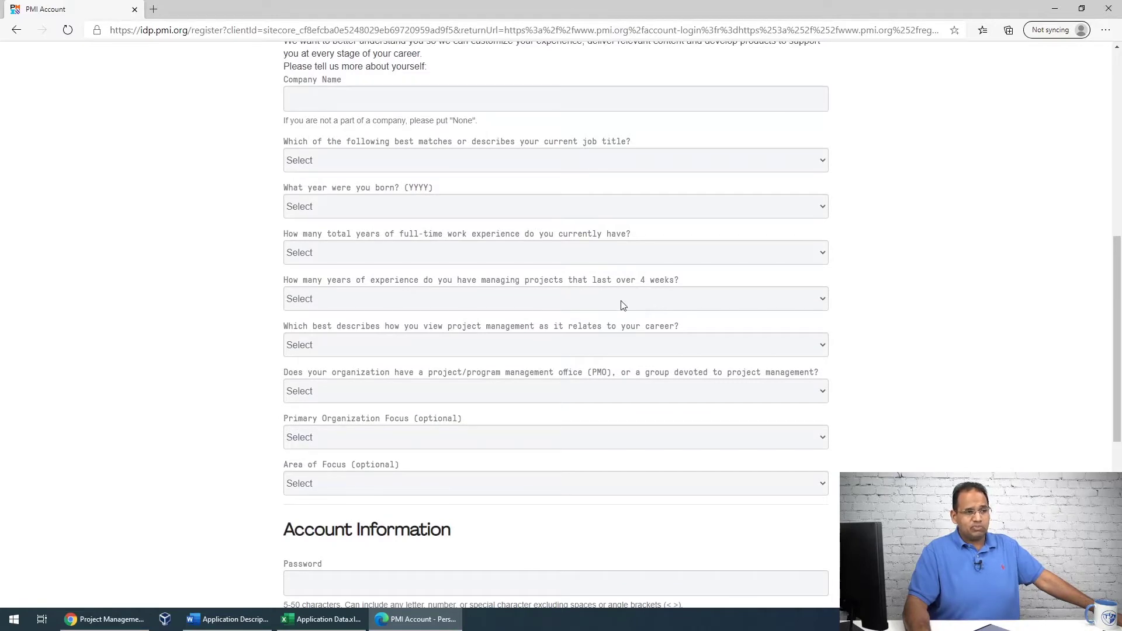
{"action": "left_click", "coordinate": [582, 304]}
{"action": "left_click", "coordinate": [224, 278]}
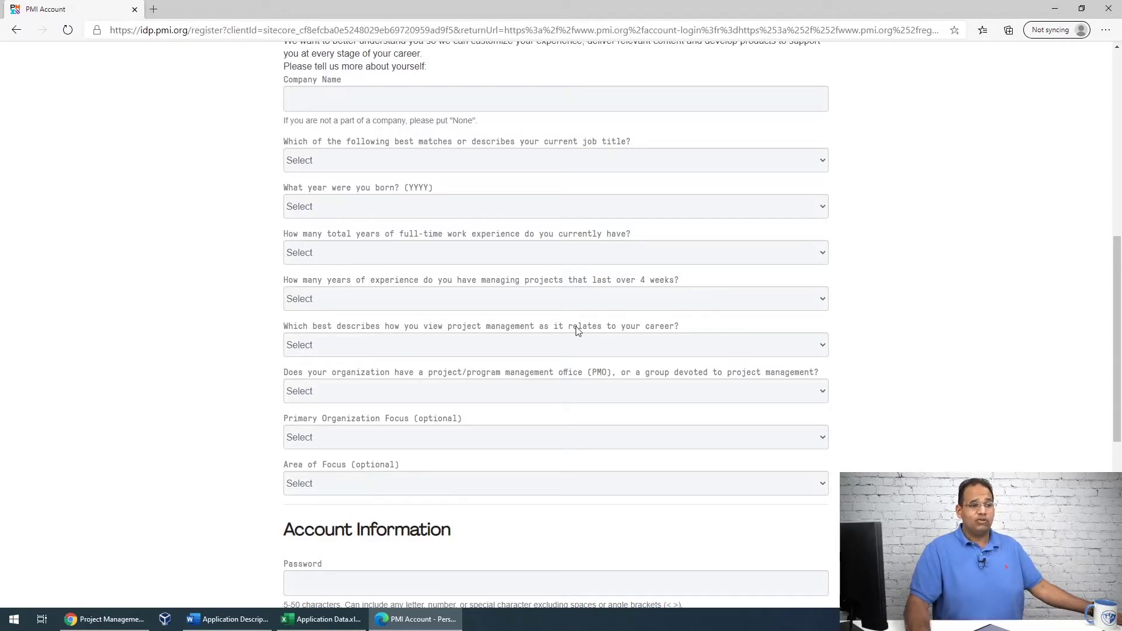
{"action": "left_click", "coordinate": [393, 346]}
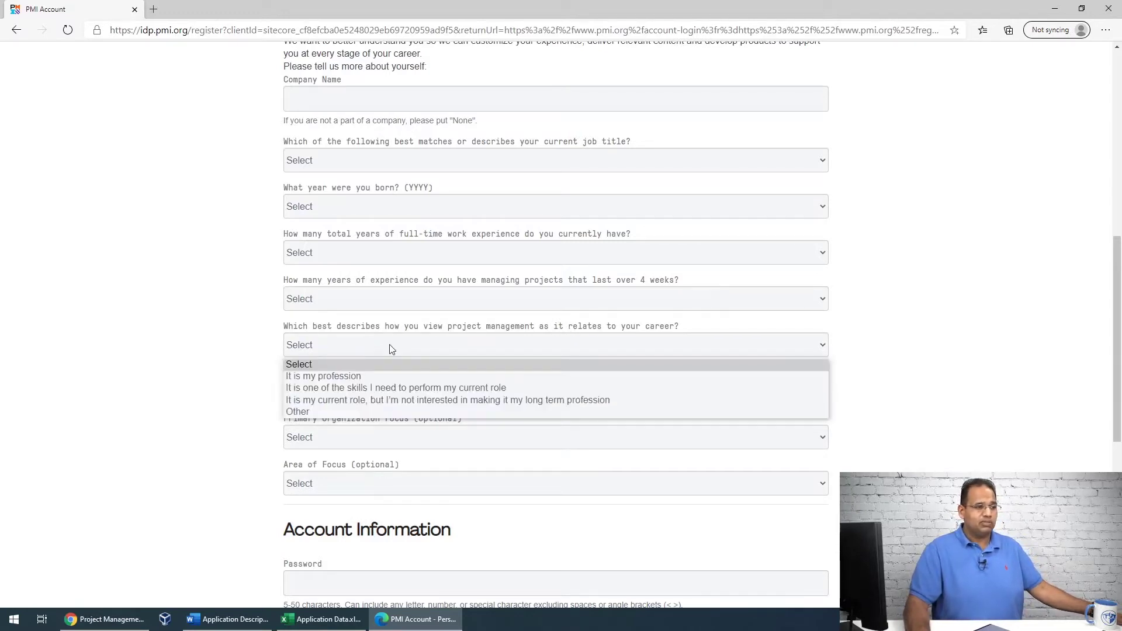
{"action": "left_click", "coordinate": [365, 391]}
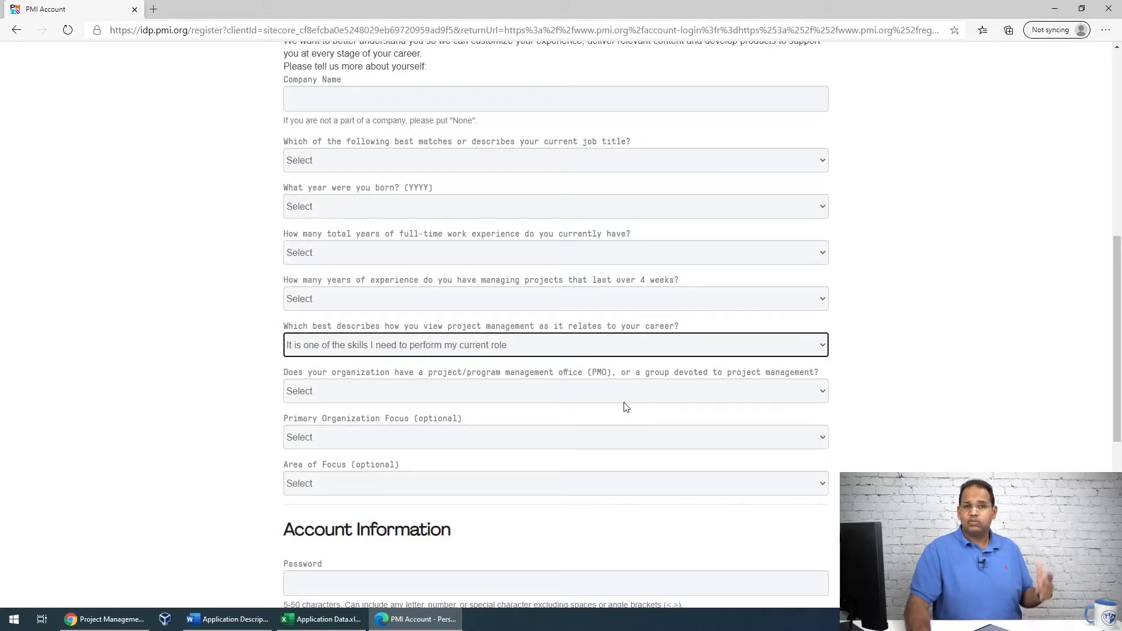
Step: Review the PMO and organization focus industry dropdowns, leaving both unanswered
{"action": "left_click", "coordinate": [323, 391]}
{"action": "left_click", "coordinate": [173, 412]}
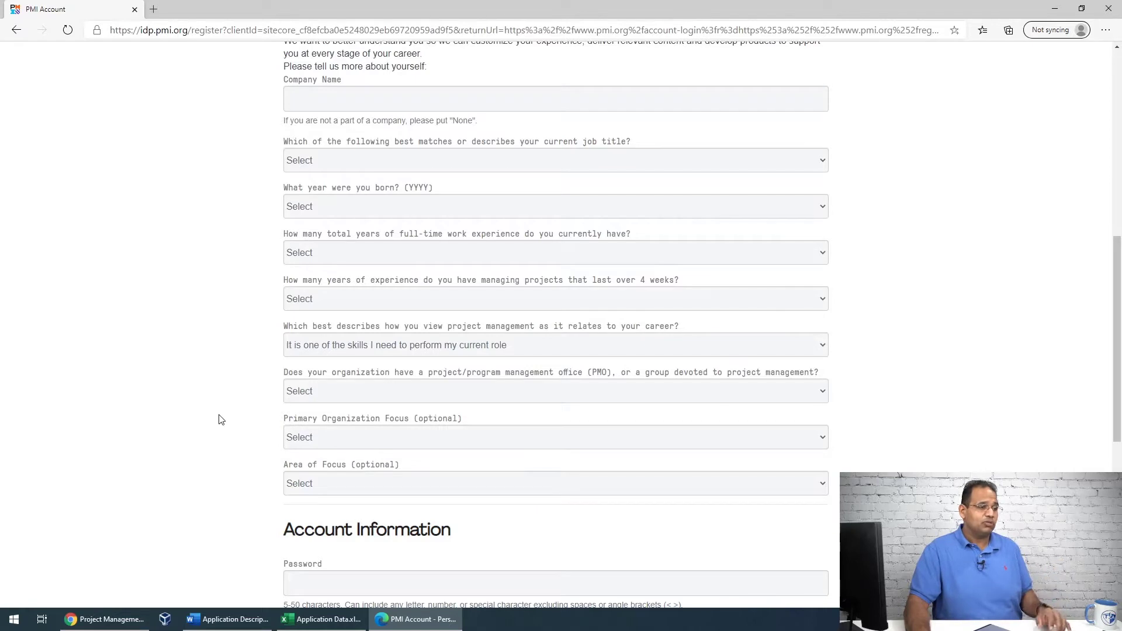
{"action": "left_click", "coordinate": [331, 442]}
{"action": "left_click", "coordinate": [257, 454]}
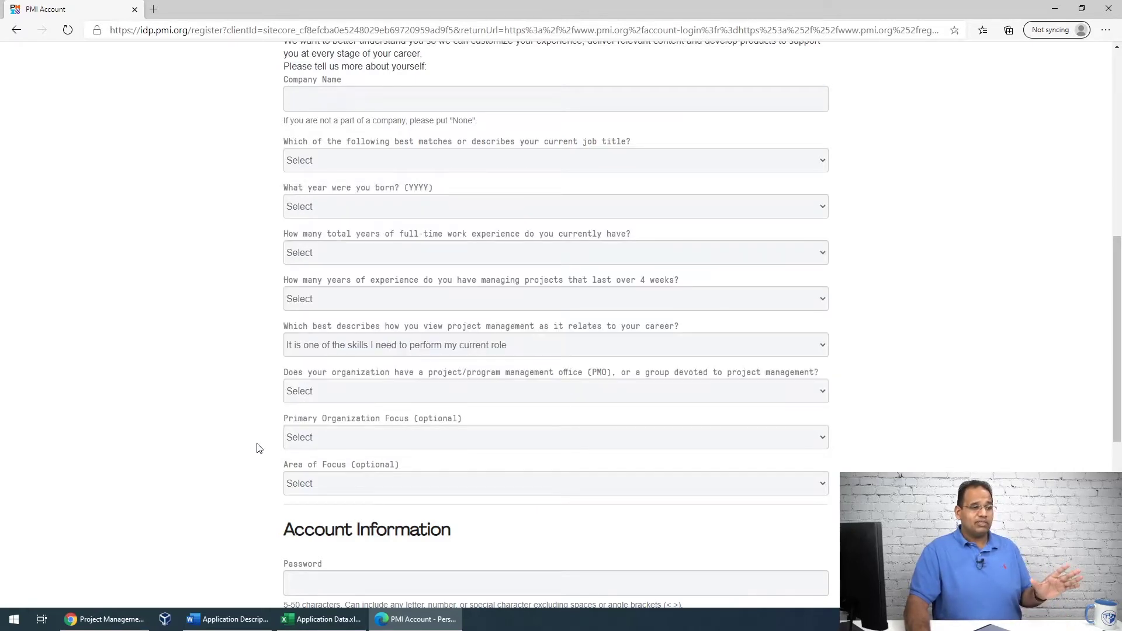
{"action": "left_click", "coordinate": [306, 446]}
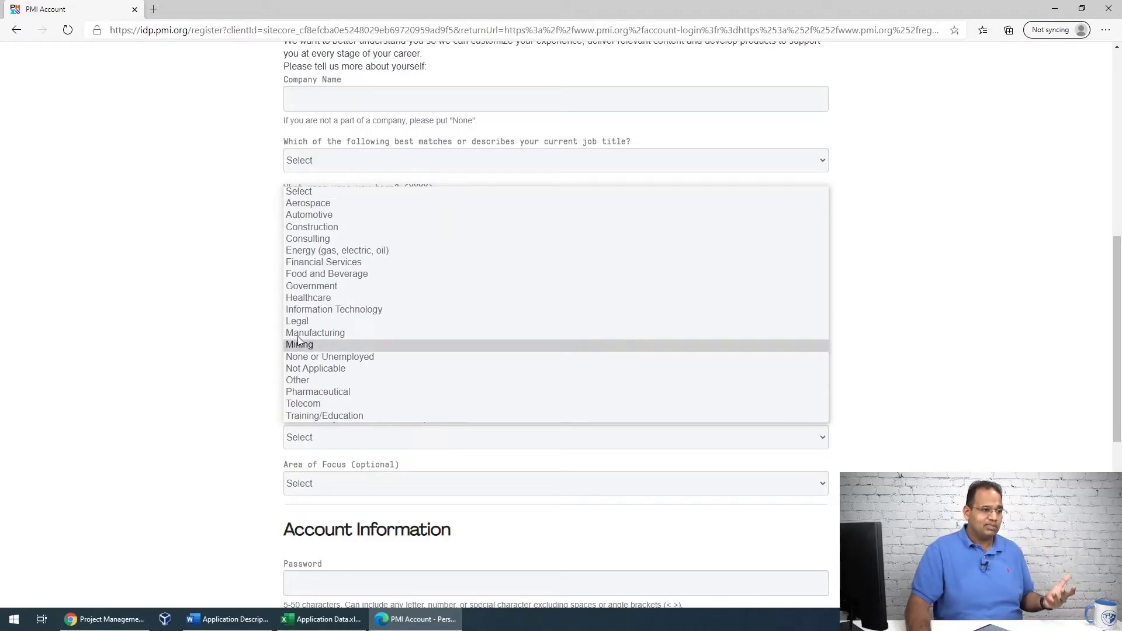
{"action": "left_click", "coordinate": [238, 443]}
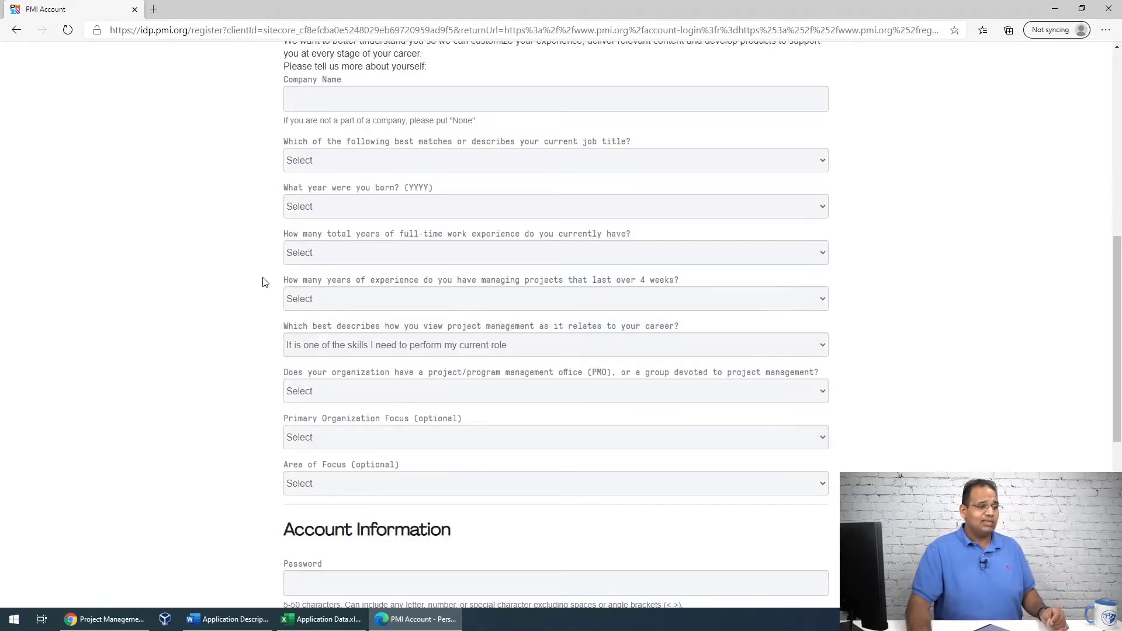
{"action": "scroll", "coordinate": [186, 254], "scroll_direction": "down", "scroll_amount": 5}
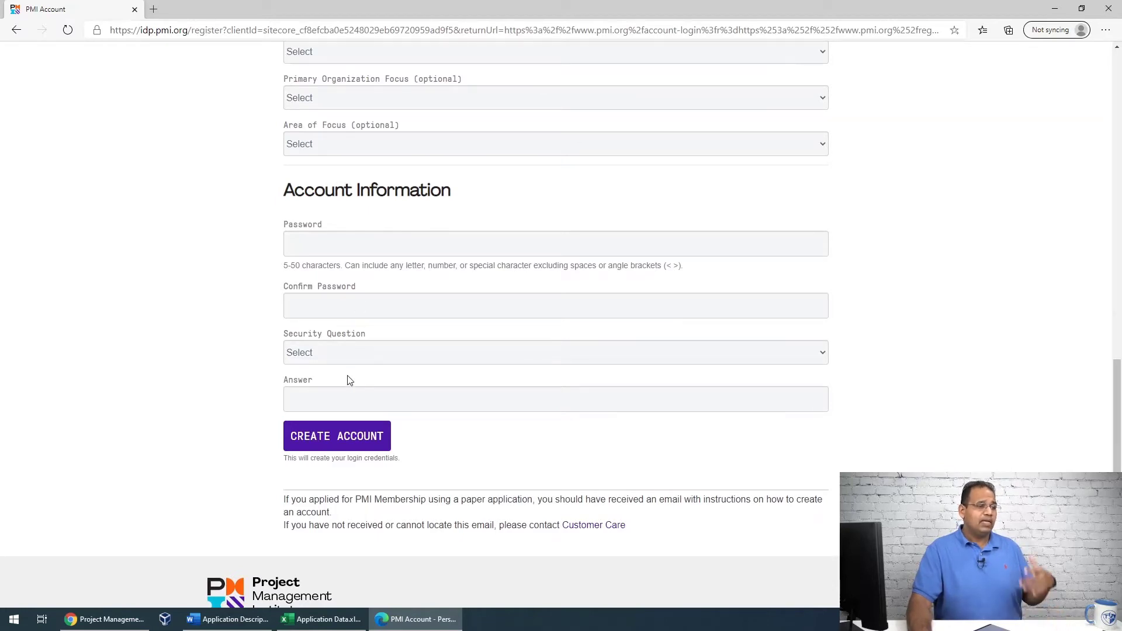
Step: Check the Security Question options, then switch to the Chrome window showing pmi.org
{"action": "left_click", "coordinate": [349, 349]}
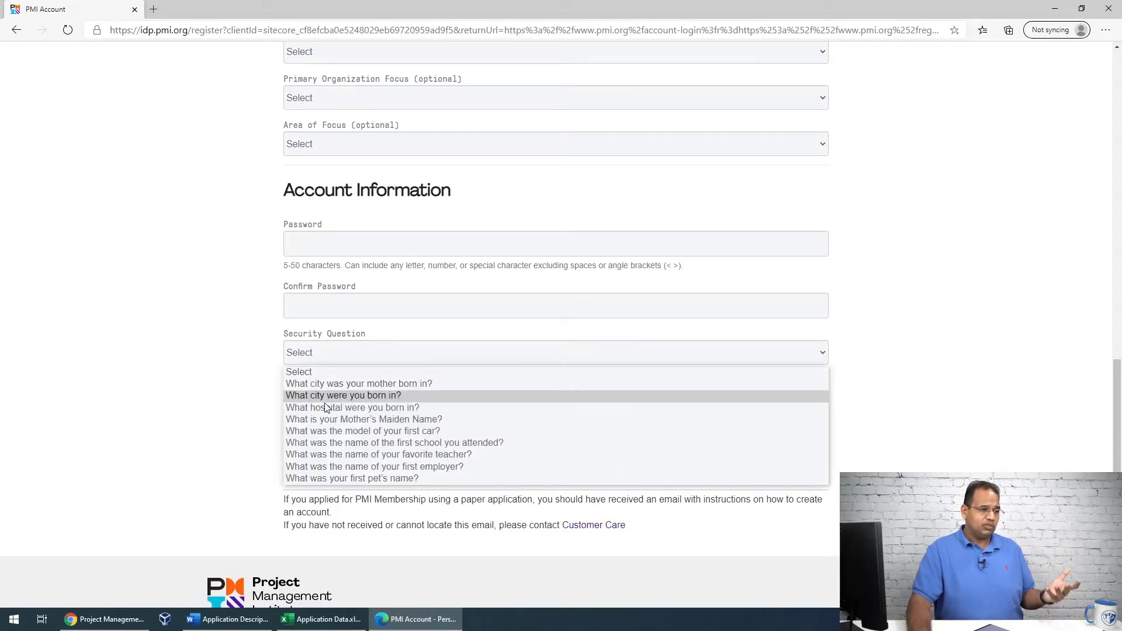
{"action": "left_click", "coordinate": [232, 385]}
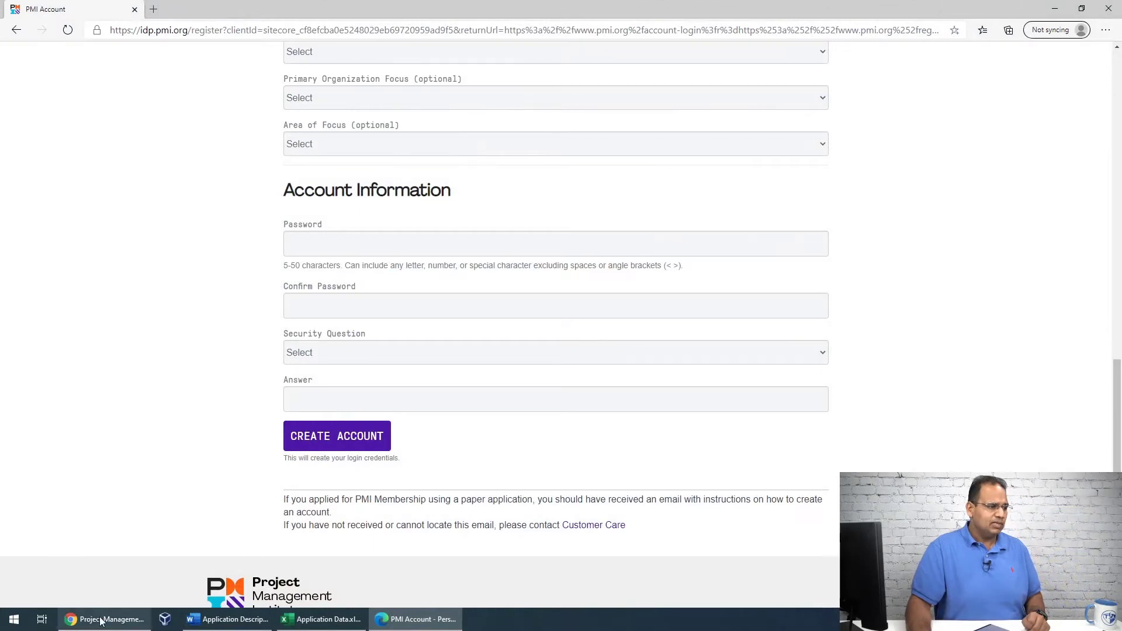
{"action": "left_click", "coordinate": [137, 619]}
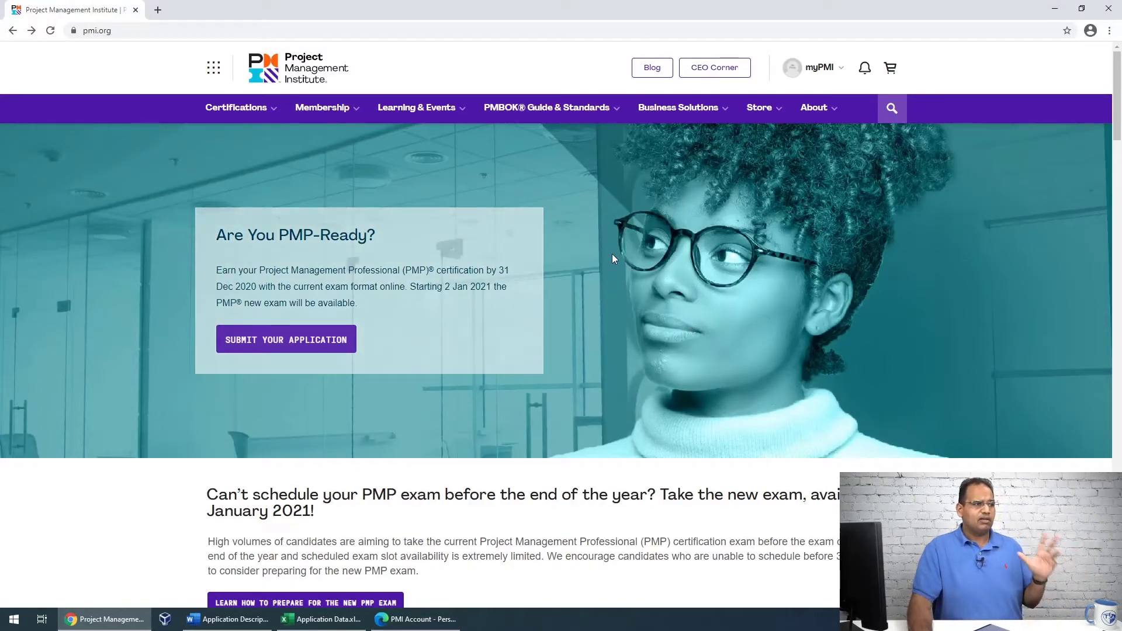
Step: Go to the PMP page via Certifications > Certification Types > Project Management Professional
{"action": "left_click", "coordinate": [239, 116]}
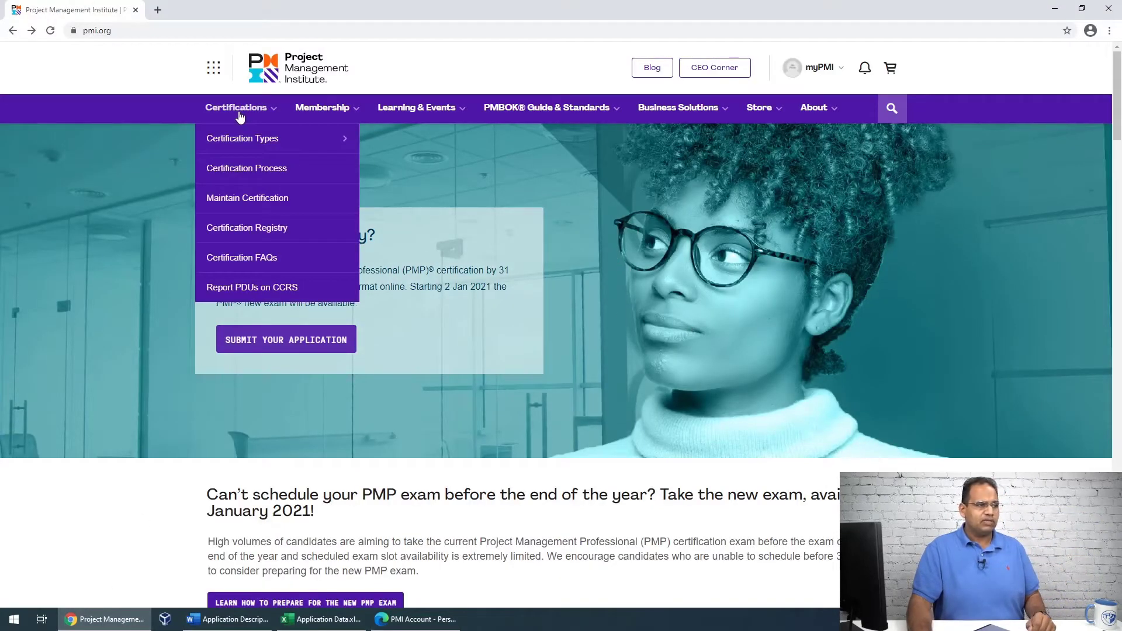
{"action": "left_click", "coordinate": [239, 137]}
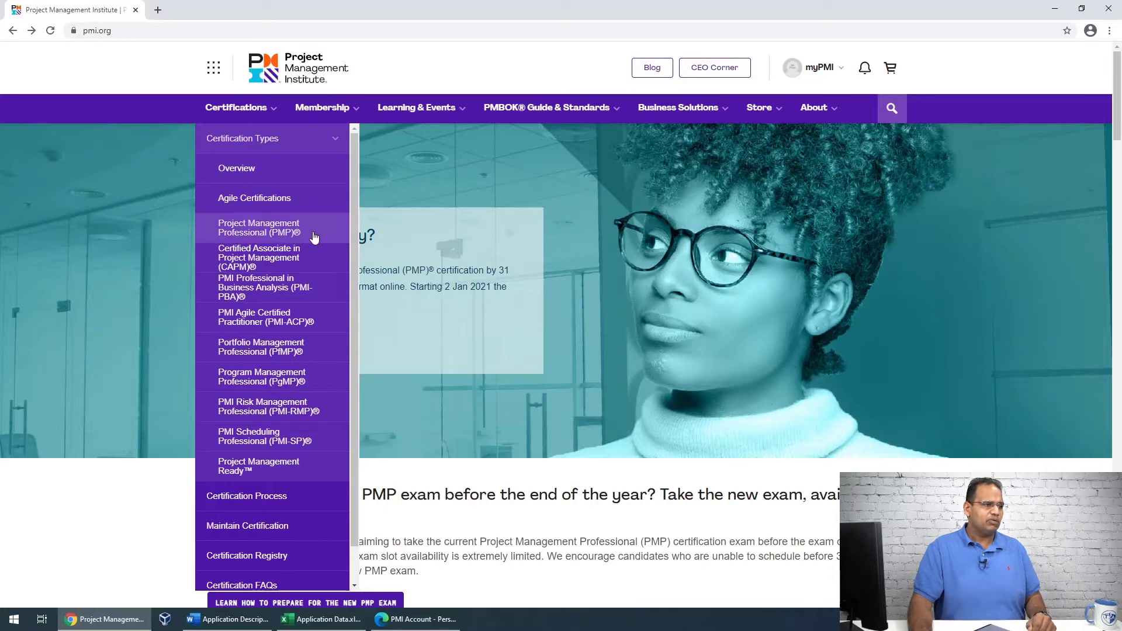
{"action": "left_click", "coordinate": [295, 232]}
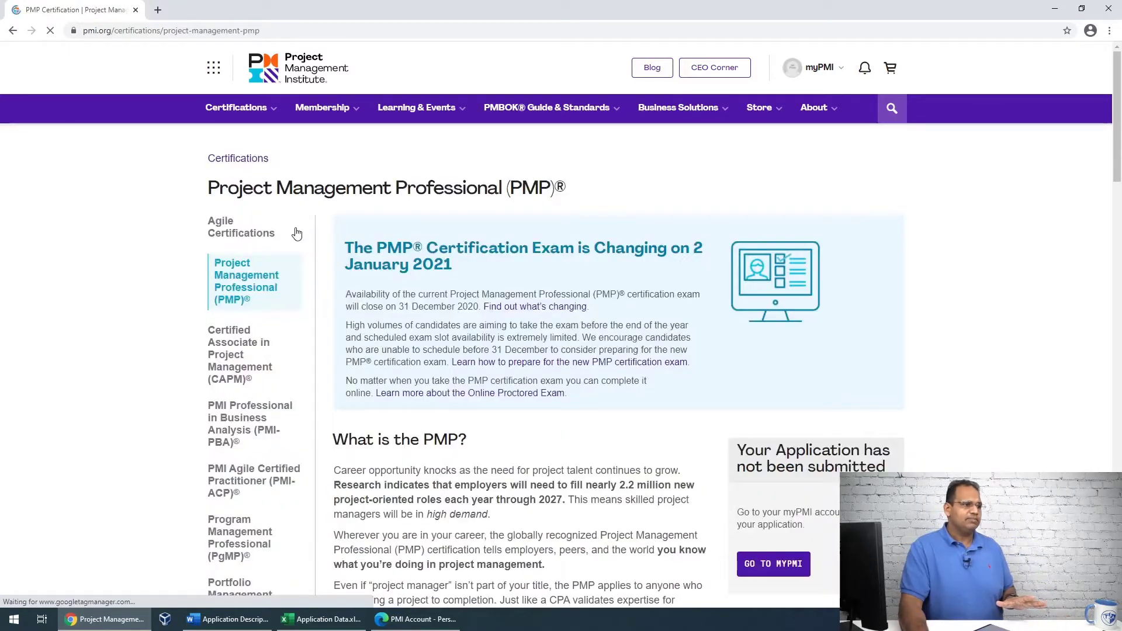
{"action": "scroll", "coordinate": [745, 421], "scroll_direction": "down", "scroll_amount": 3}
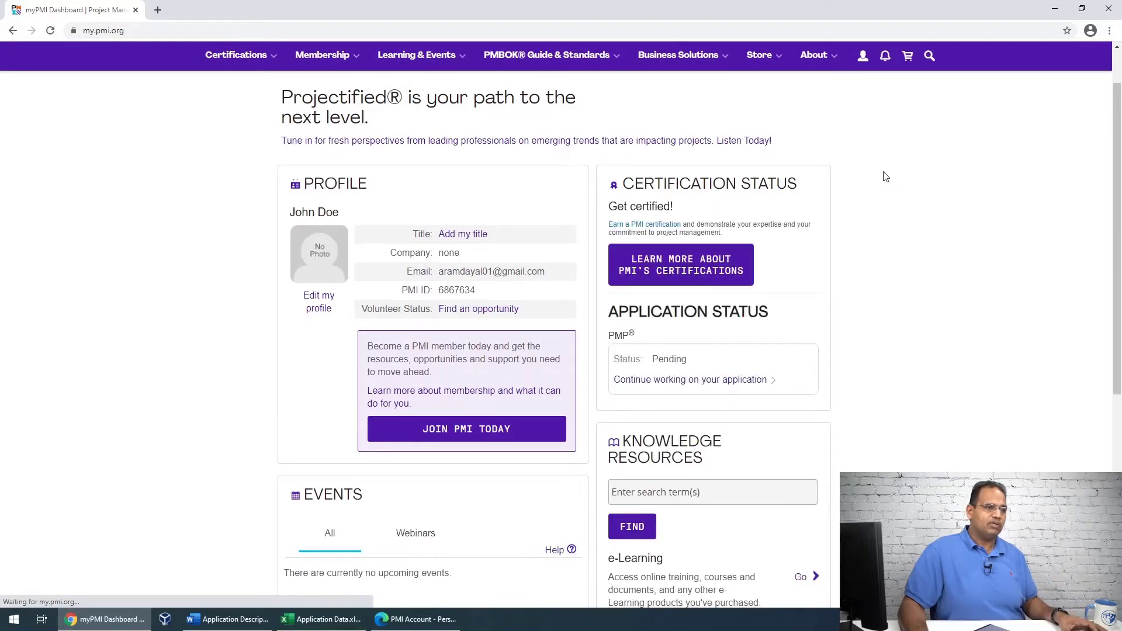
Step: Zoom the myPMI page to 125% and continue the pending PMP application
{"action": "left_click_drag", "start_coordinate": [616, 313], "coordinate": [785, 318]}
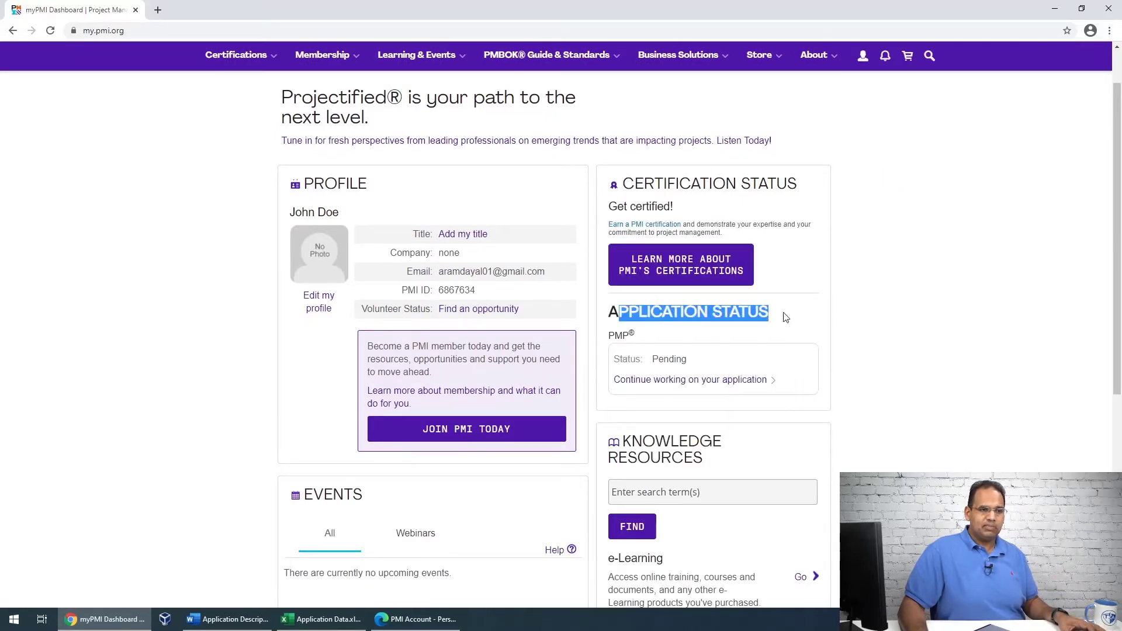
{"action": "left_click", "coordinate": [628, 335]}
{"action": "double_click", "coordinate": [628, 335]}
{"action": "key", "text": "ctrl+plus"}
{"action": "key", "text": "ctrl+plus"}
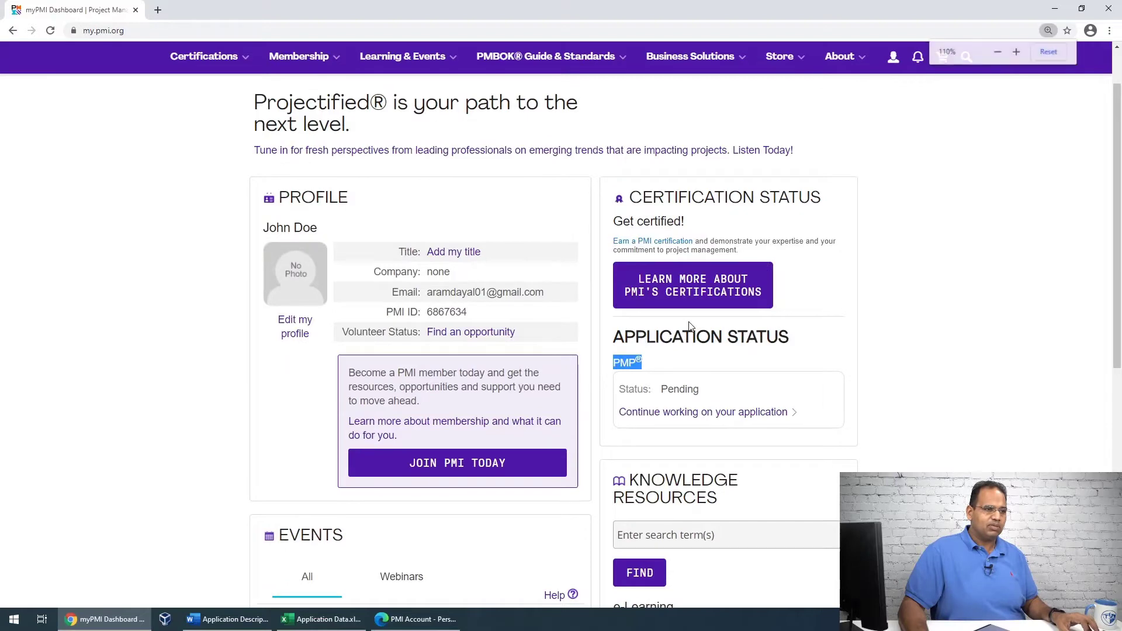
{"action": "scroll", "coordinate": [881, 315], "scroll_direction": "down", "scroll_amount": 2}
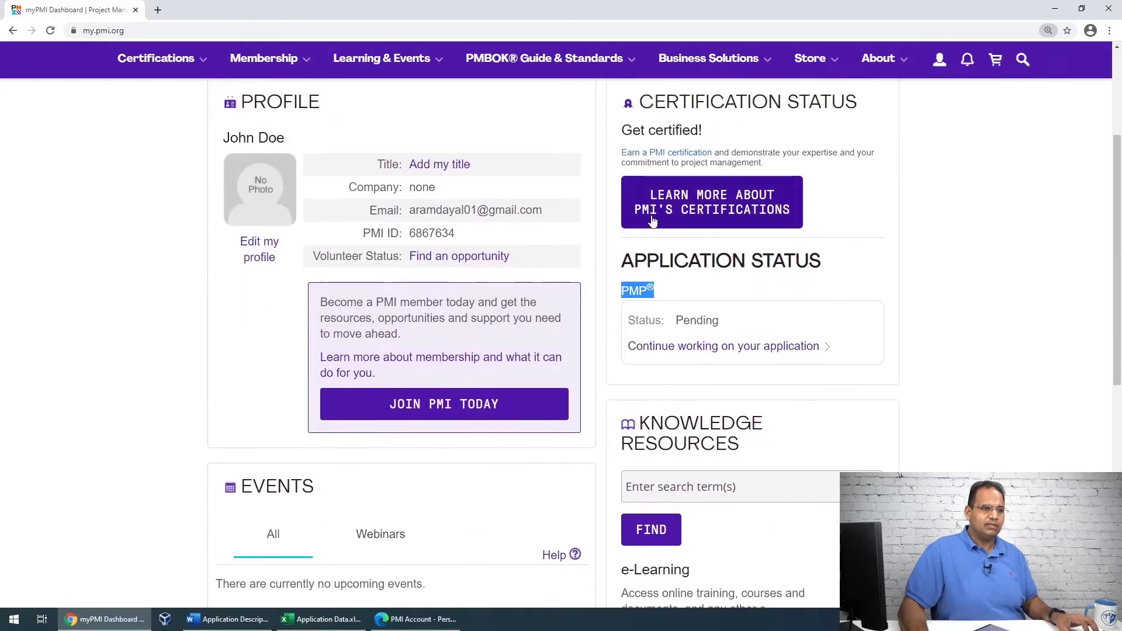
{"action": "scroll", "coordinate": [666, 258], "scroll_direction": "down", "scroll_amount": 2}
{"action": "left_click_drag", "start_coordinate": [687, 182], "coordinate": [673, 205]}
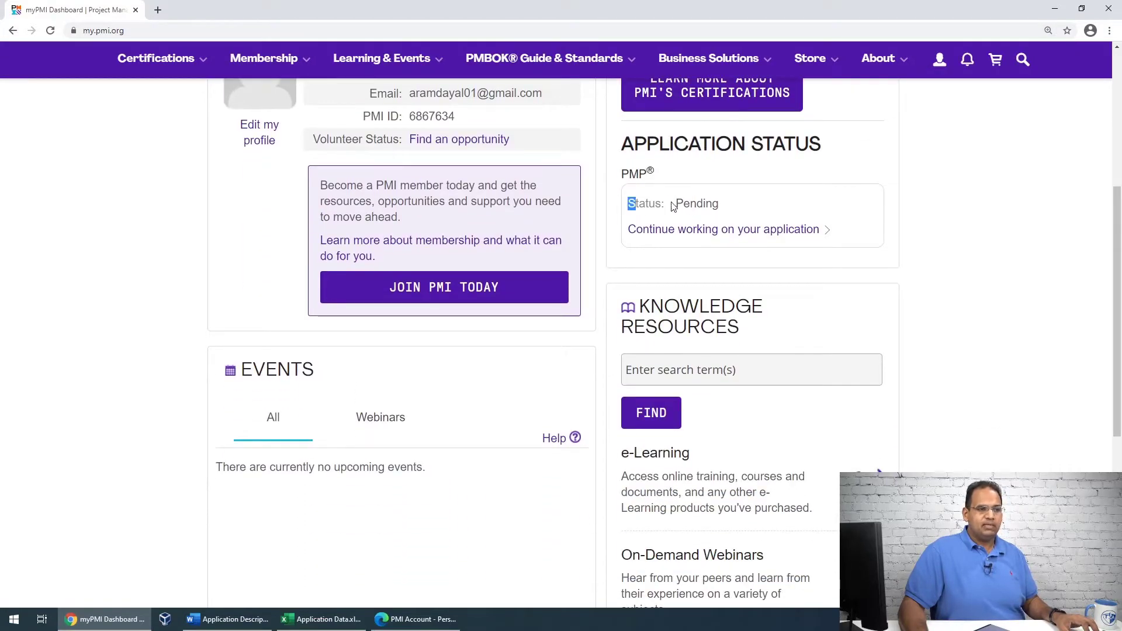
{"action": "left_click", "coordinate": [707, 233]}
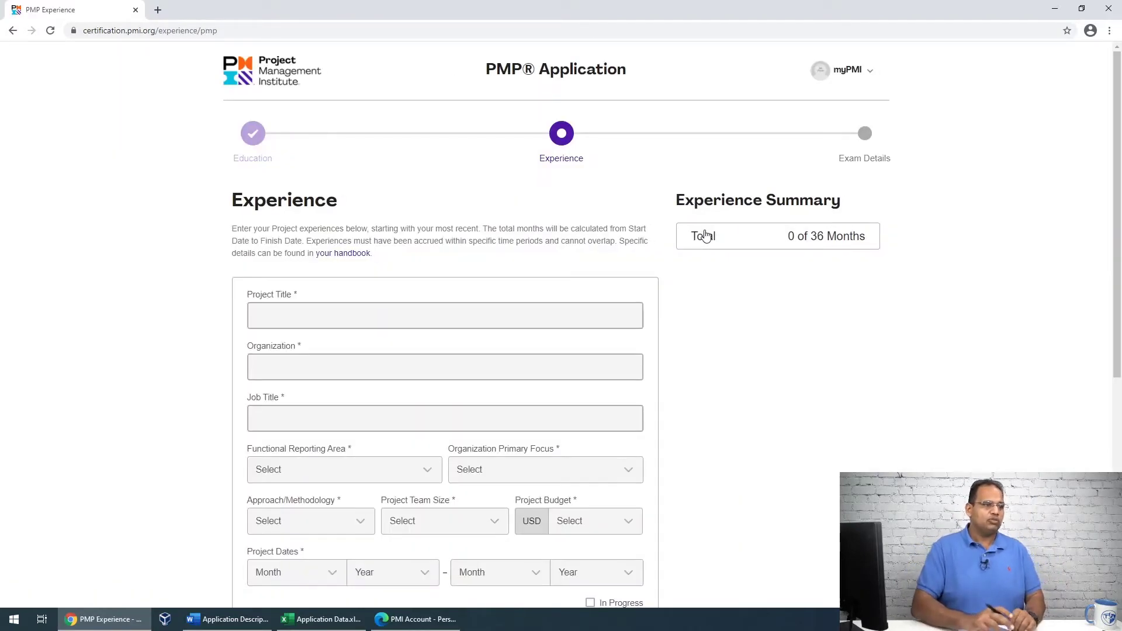
Step: Return to the Education step and view the Masters Degree and 35-hour PMP Exam Prep entries
{"action": "left_click", "coordinate": [250, 136]}
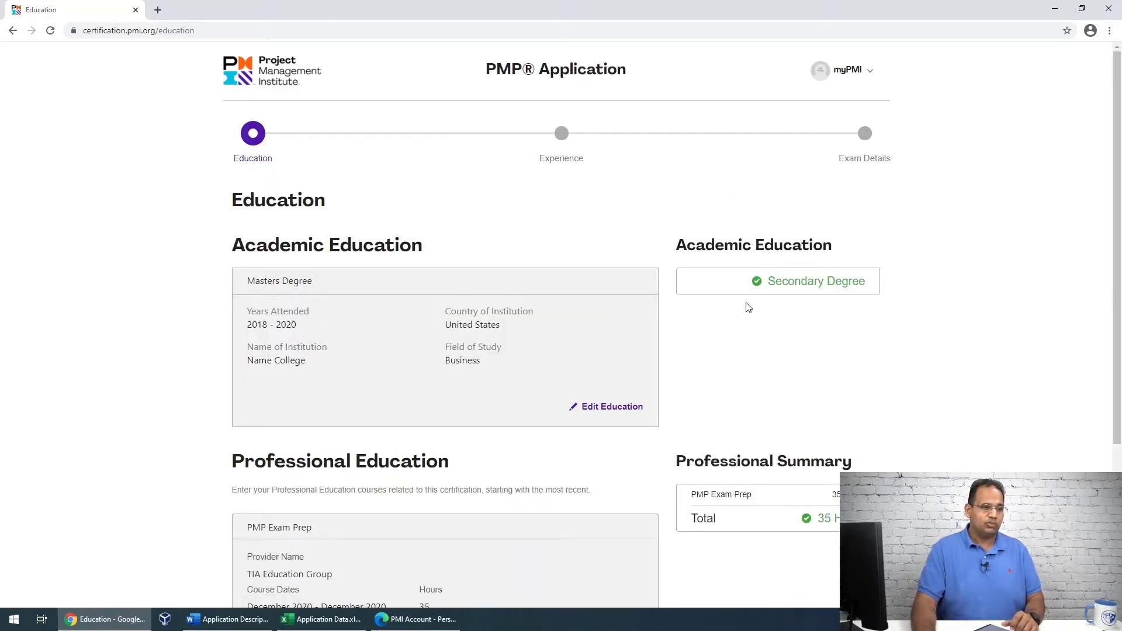
{"action": "scroll", "coordinate": [745, 304], "scroll_direction": "down", "scroll_amount": 2}
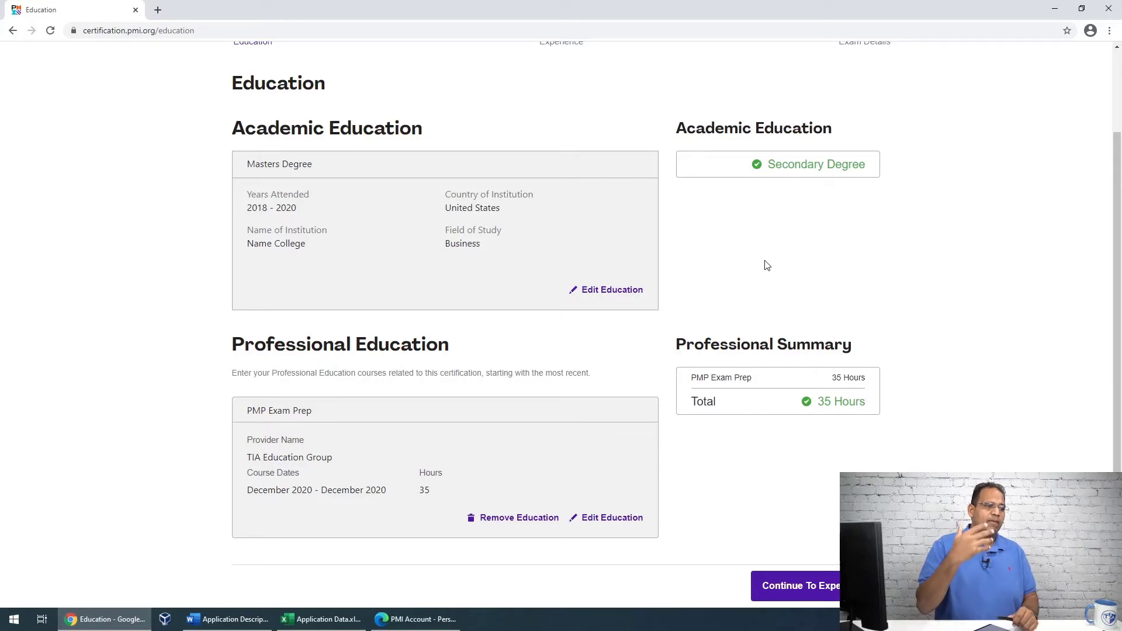
{"action": "left_click", "coordinate": [604, 295]}
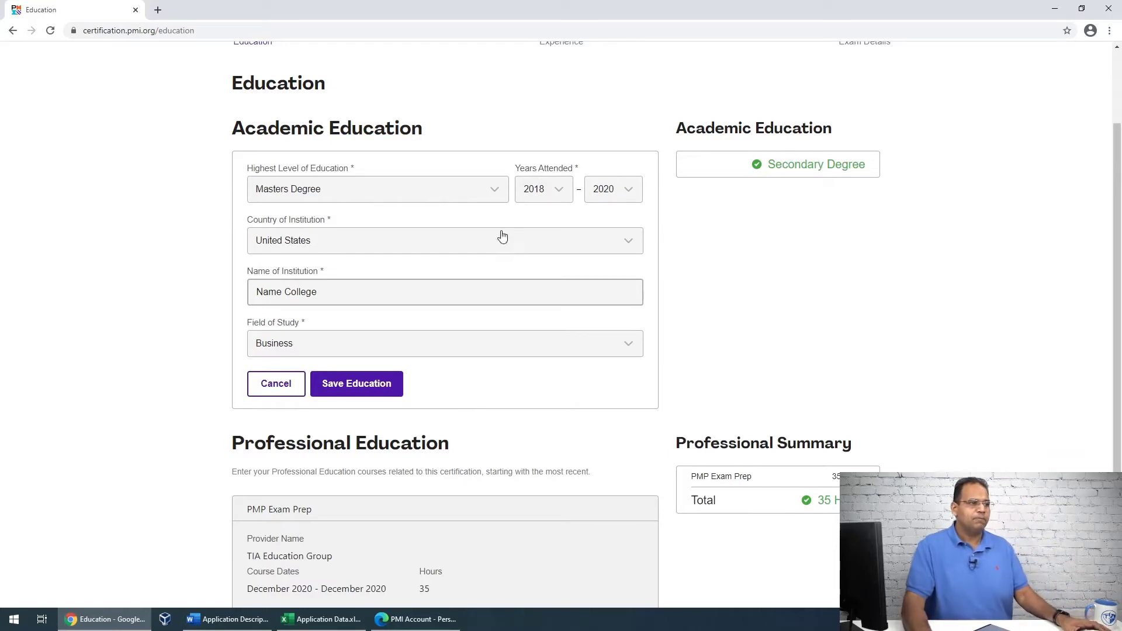
{"action": "left_click", "coordinate": [373, 202]}
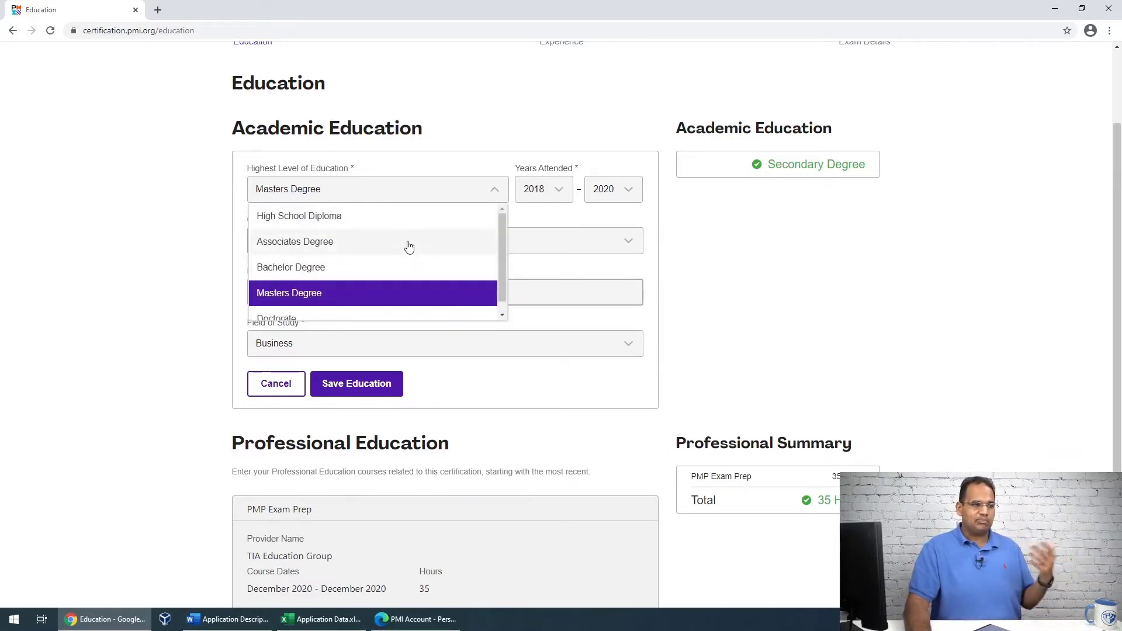
{"action": "left_click", "coordinate": [333, 295]}
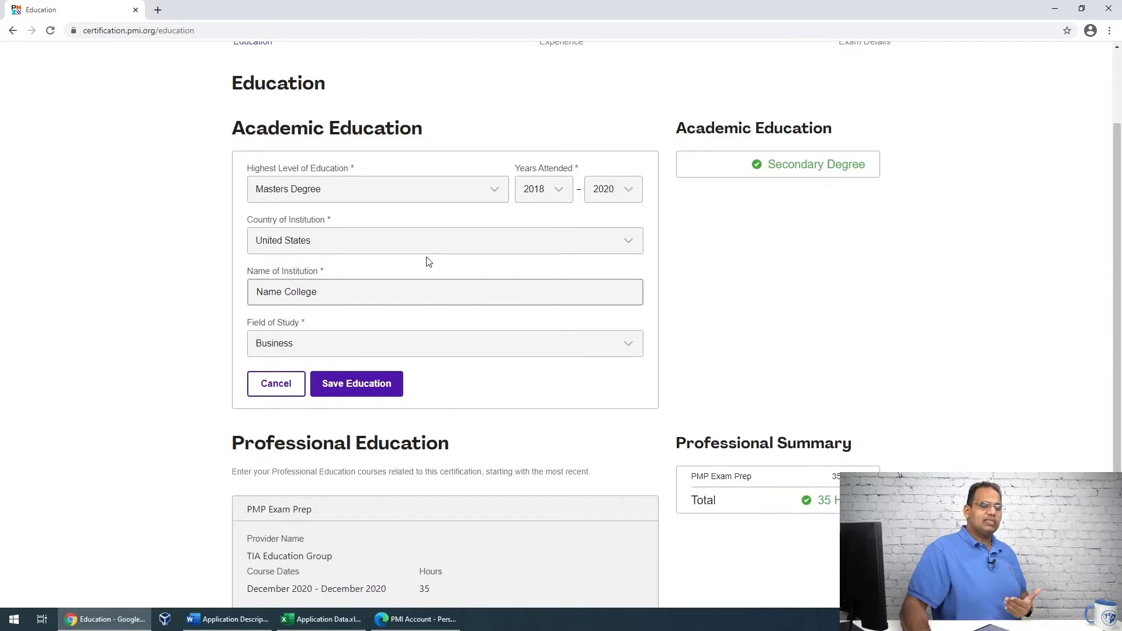
{"action": "left_click", "coordinate": [556, 195]}
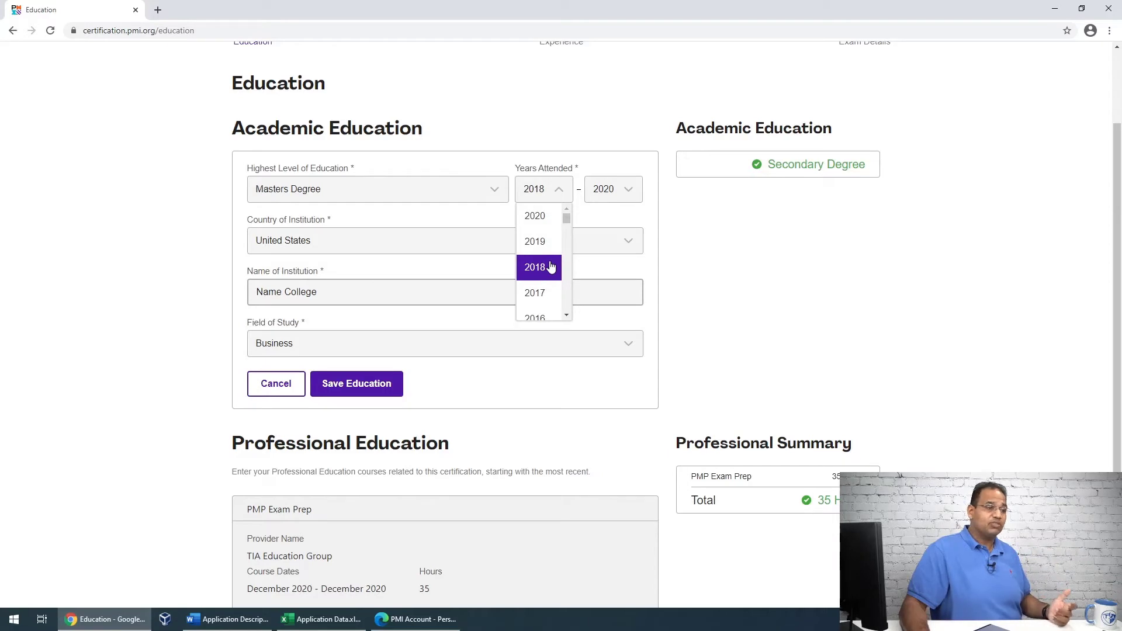
{"action": "left_click", "coordinate": [608, 214]}
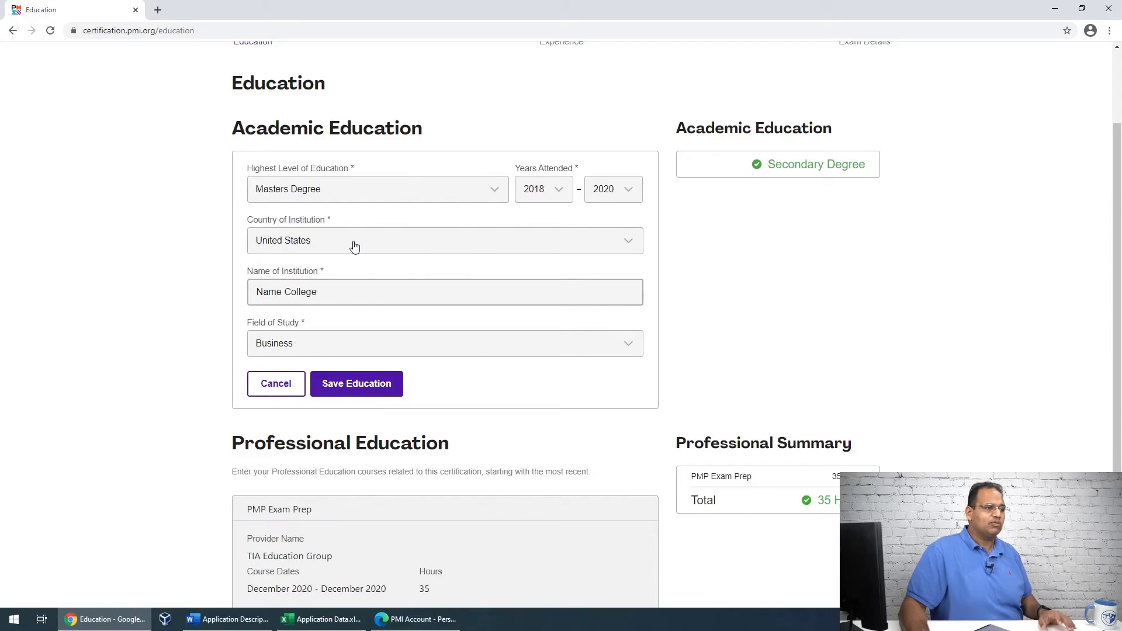
{"action": "triple_click", "coordinate": [340, 291]}
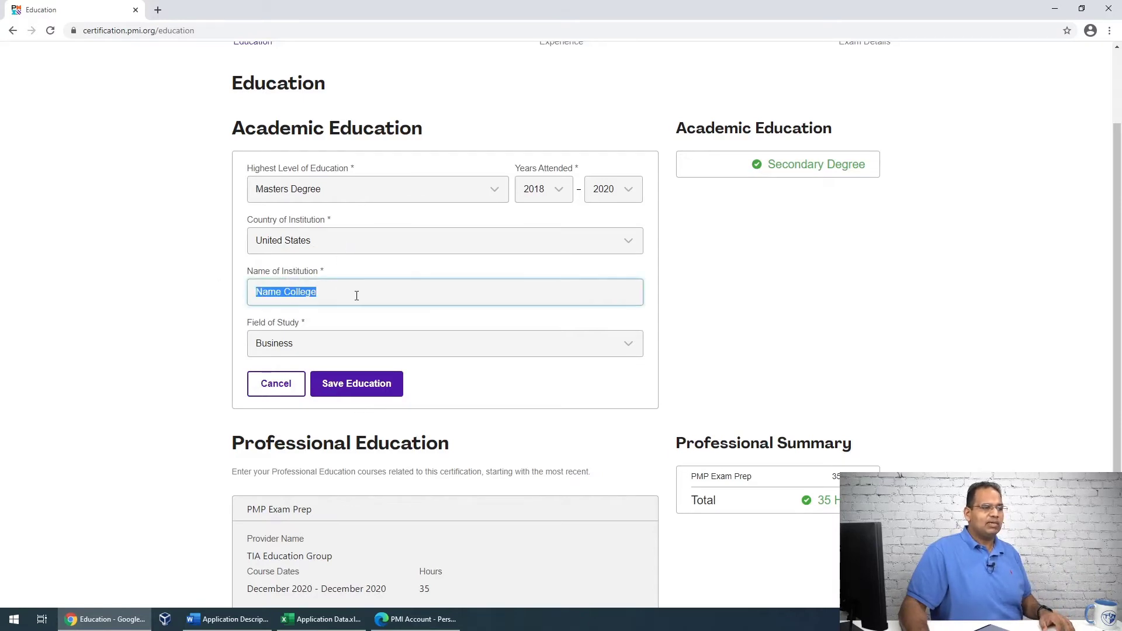
{"action": "left_click", "coordinate": [356, 291]}
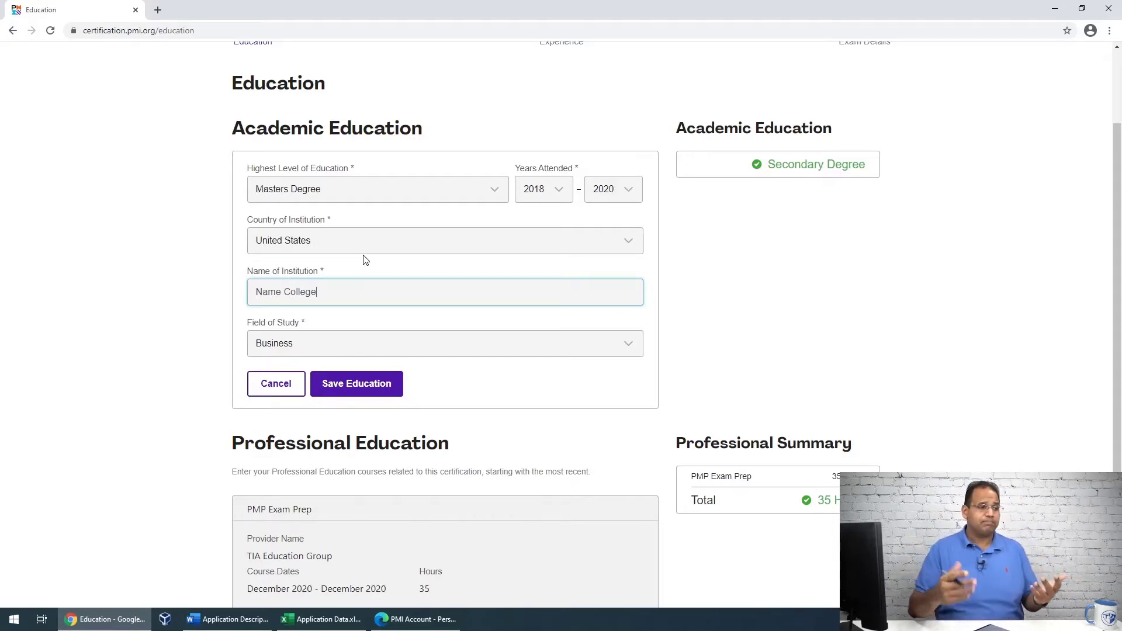
{"action": "left_click", "coordinate": [321, 354]}
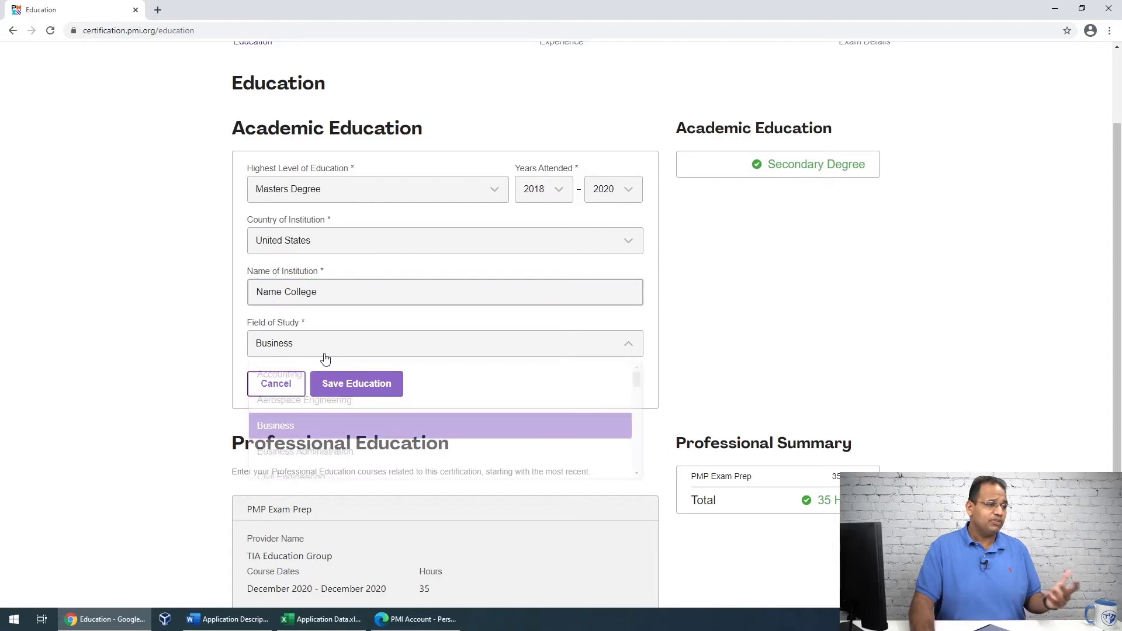
{"action": "scroll", "coordinate": [337, 420], "scroll_direction": "down", "scroll_amount": 4}
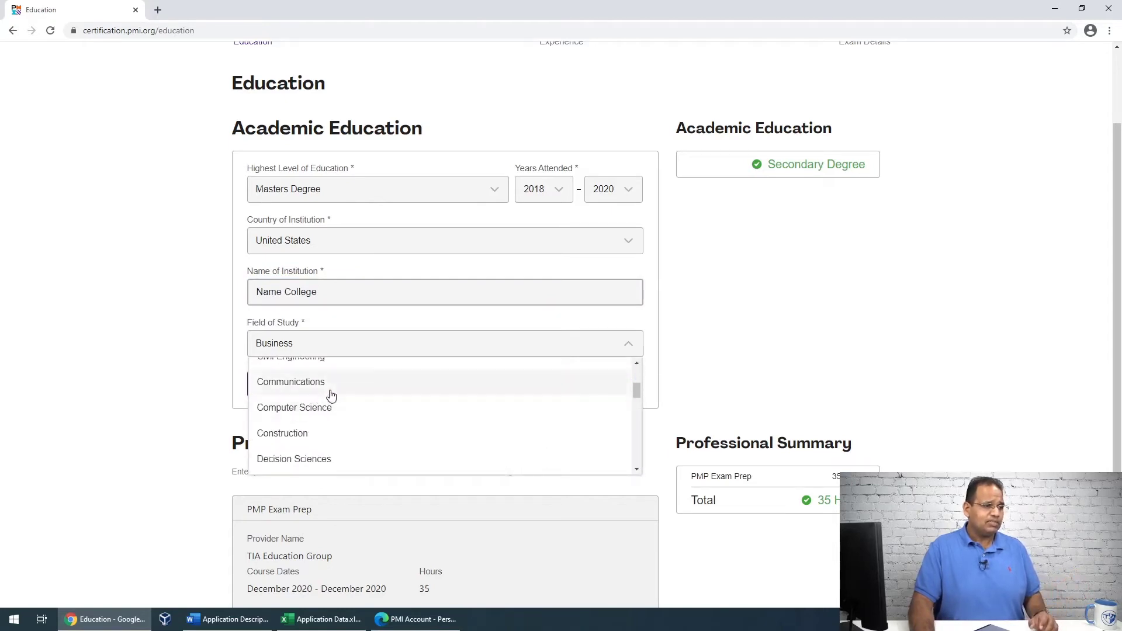
{"action": "scroll", "coordinate": [387, 381], "scroll_direction": "up", "scroll_amount": 4}
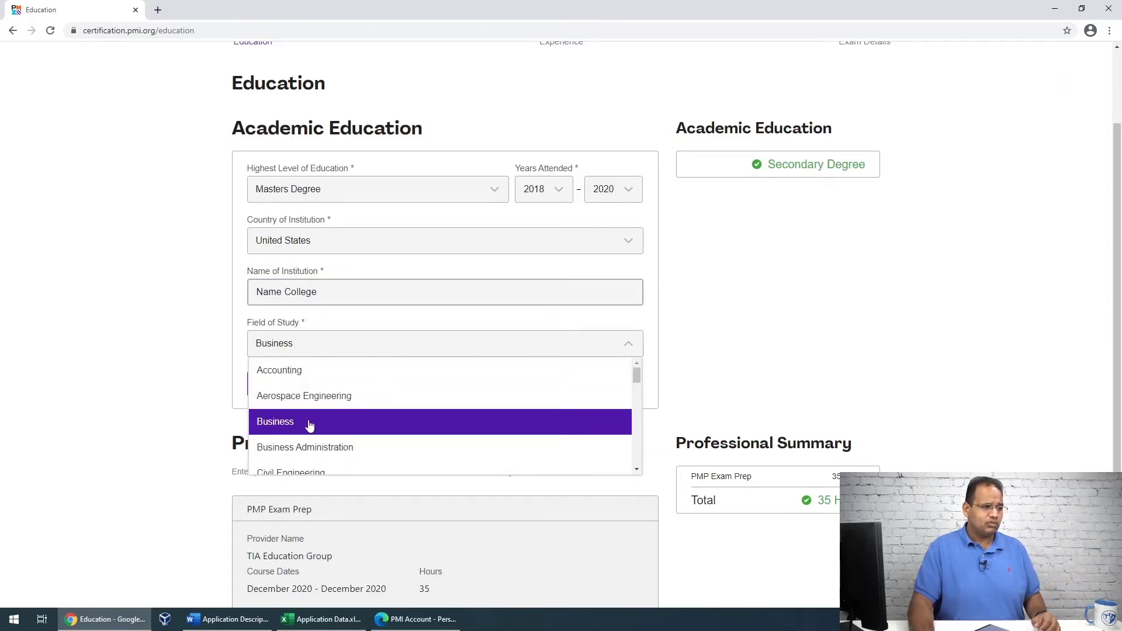
{"action": "left_click", "coordinate": [309, 423]}
{"action": "left_click", "coordinate": [377, 384]}
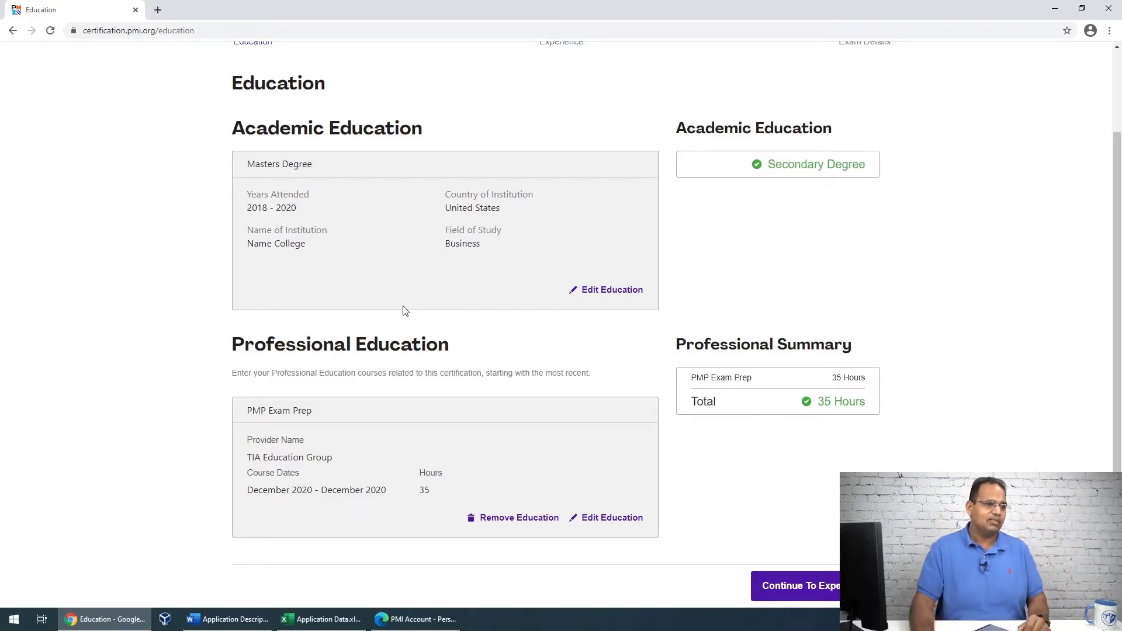
Step: Scroll to the PMP Exam Prep card and open it for editing
{"action": "scroll", "coordinate": [406, 311], "scroll_direction": "down", "scroll_amount": 2}
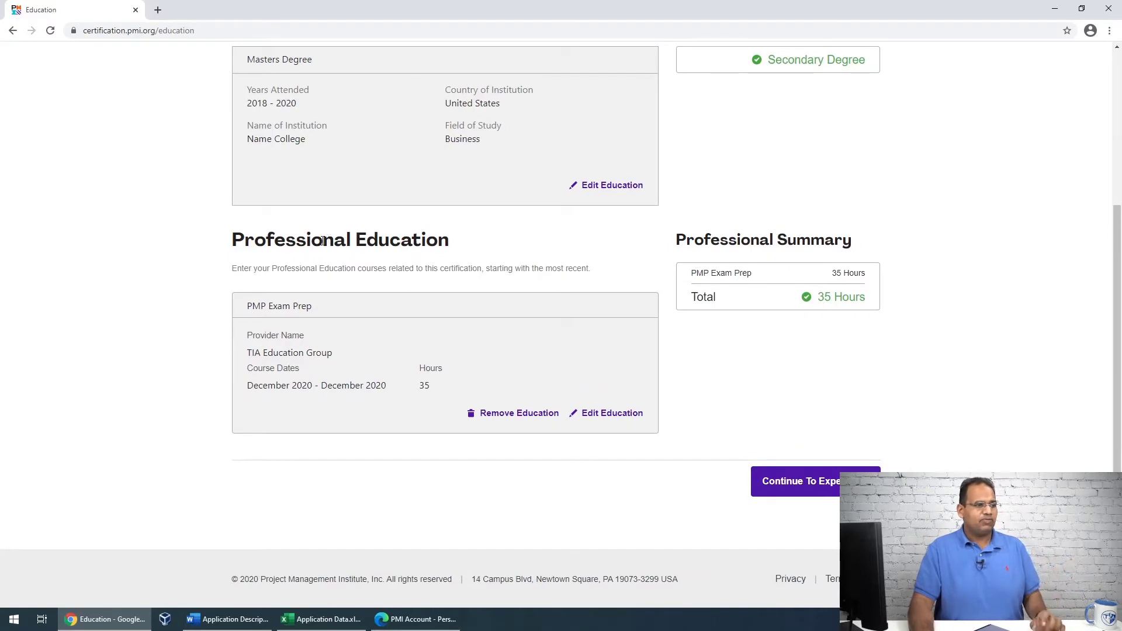
{"action": "left_click_drag", "start_coordinate": [212, 272], "coordinate": [429, 385]}
{"action": "left_click", "coordinate": [480, 271]}
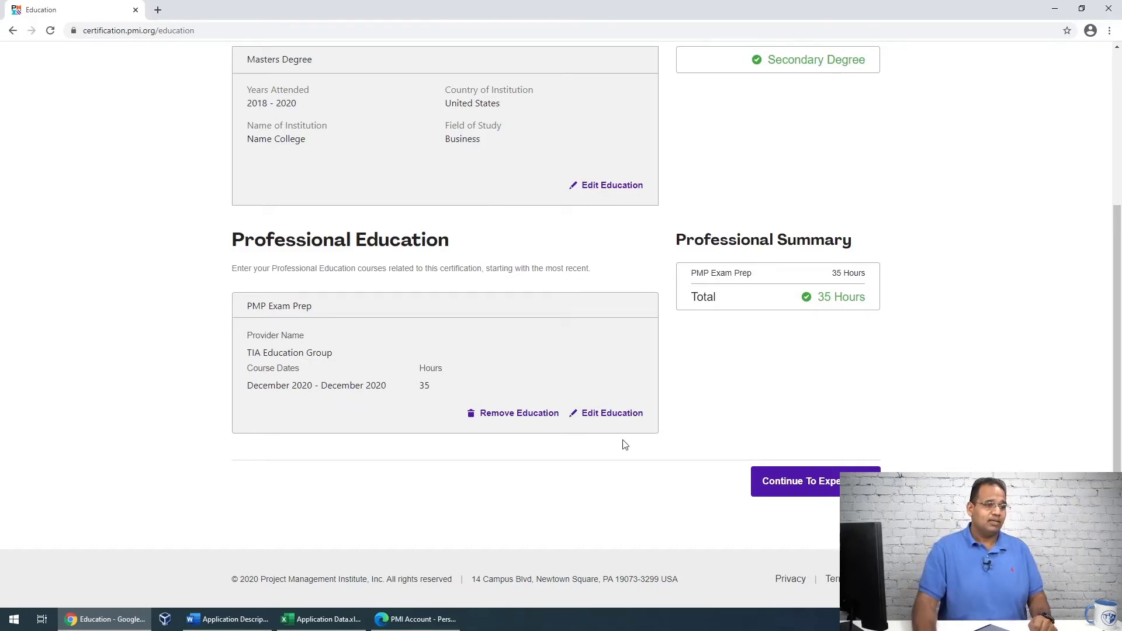
{"action": "left_click", "coordinate": [609, 415]}
Step: Review the course title and provider name fields without changing them
{"action": "left_click", "coordinate": [349, 336]}
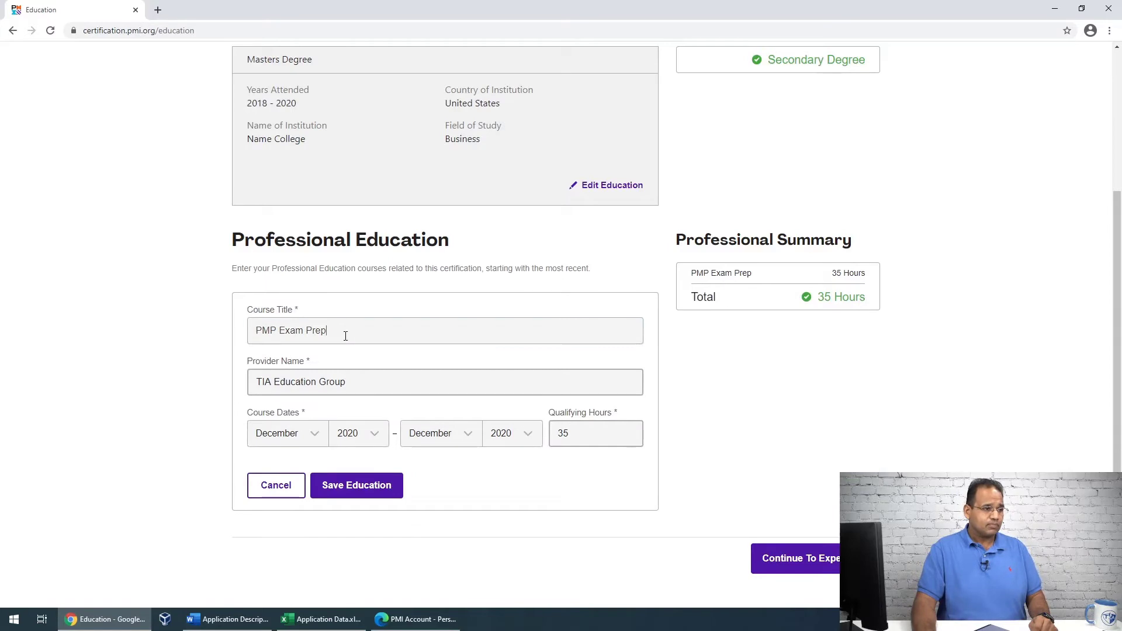
{"action": "key", "text": "ctrl+a"}
{"action": "left_click", "coordinate": [389, 339]}
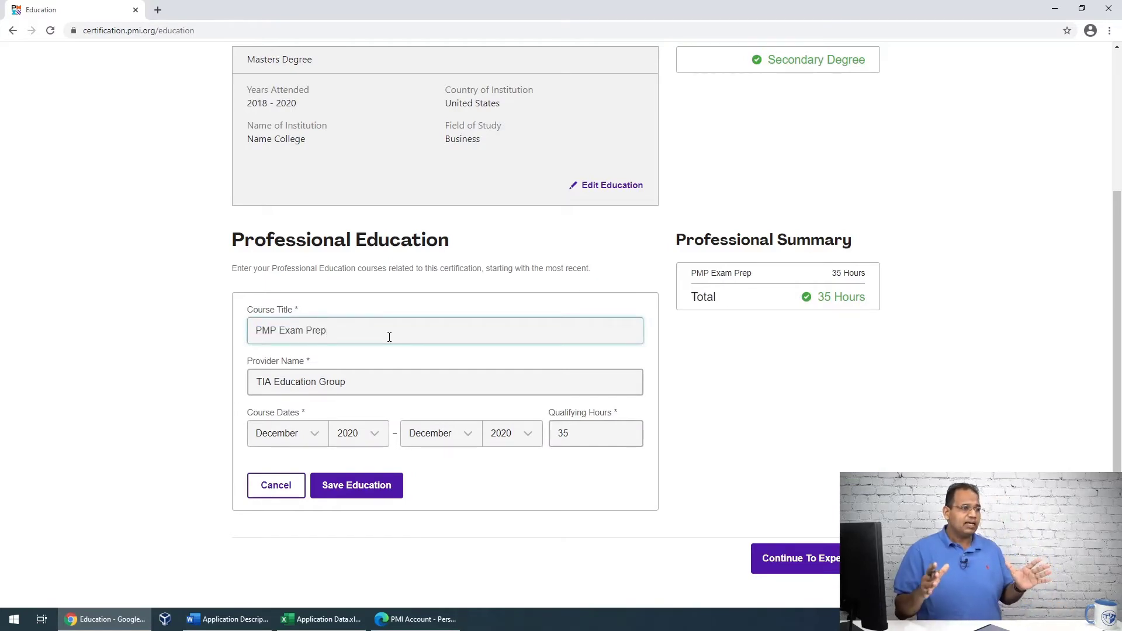
{"action": "left_click", "coordinate": [416, 384]}
{"action": "key", "text": "ctrl+a"}
{"action": "left_click", "coordinate": [428, 380]}
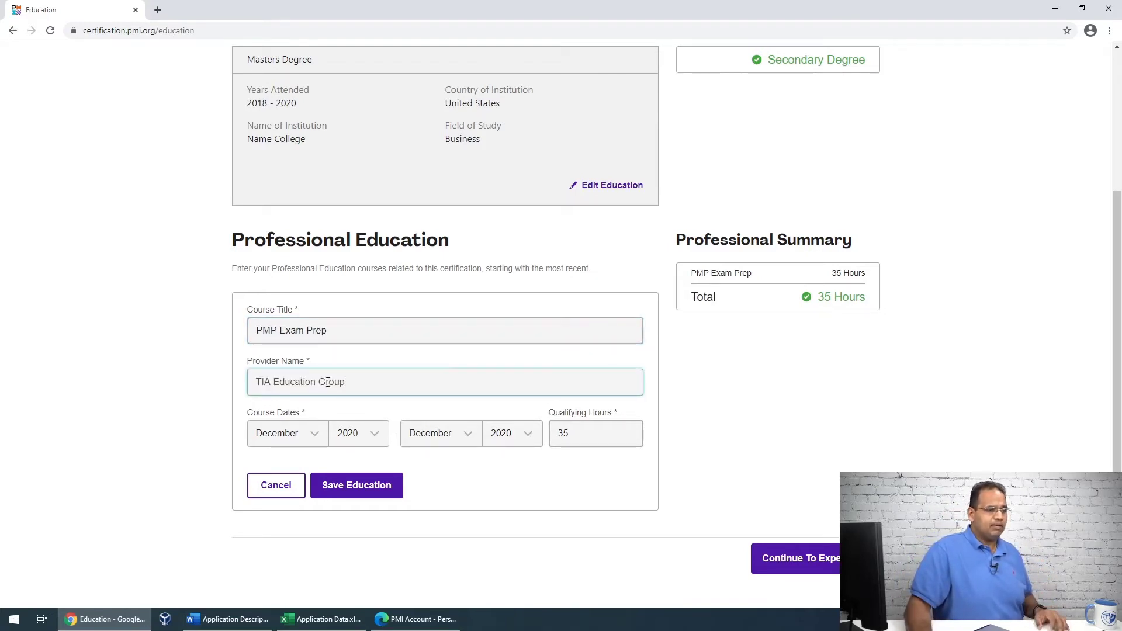
{"action": "left_click_drag", "start_coordinate": [345, 382], "coordinate": [149, 369]}
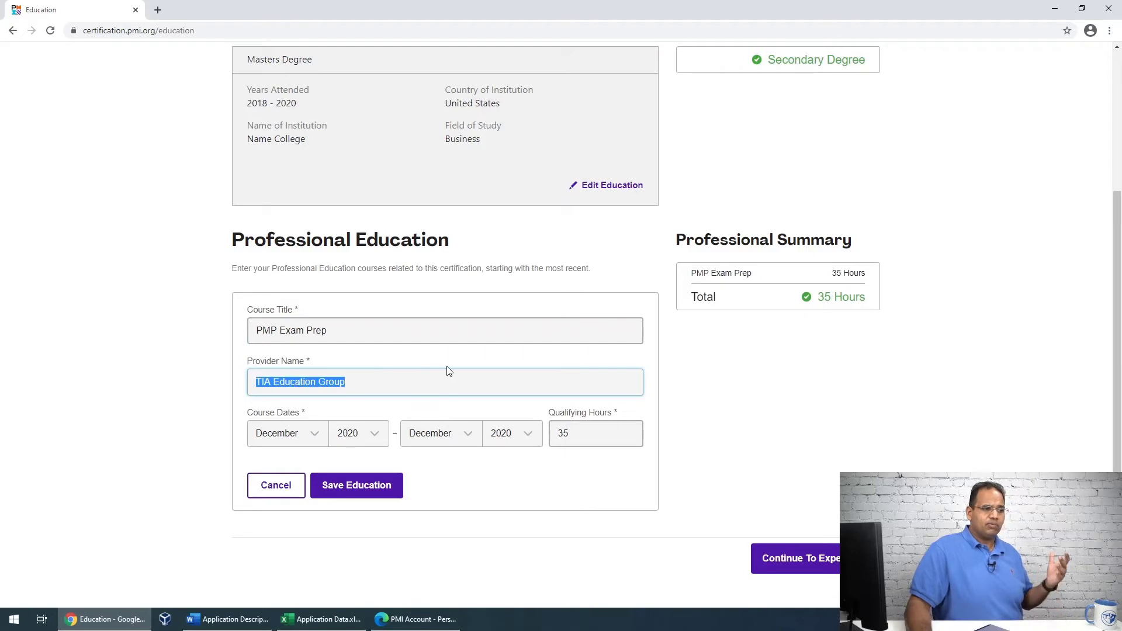
{"action": "left_click", "coordinate": [416, 374]}
{"action": "left_click", "coordinate": [355, 324]}
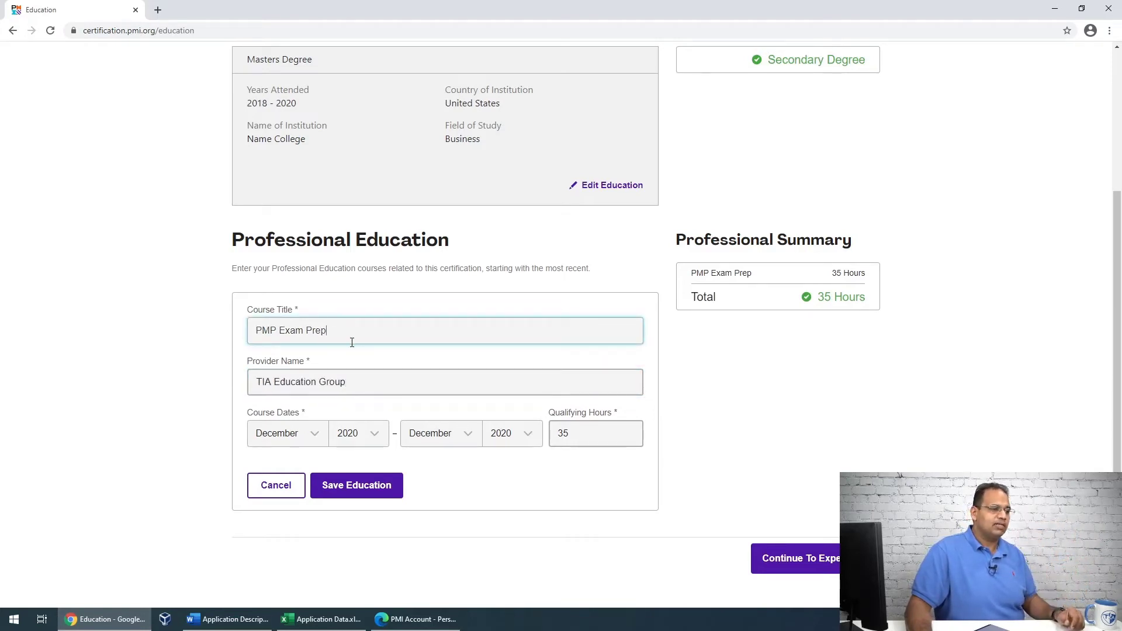
Step: Keep the December 2020 start date and move to the qualifying hours field
{"action": "left_click", "coordinate": [320, 443]}
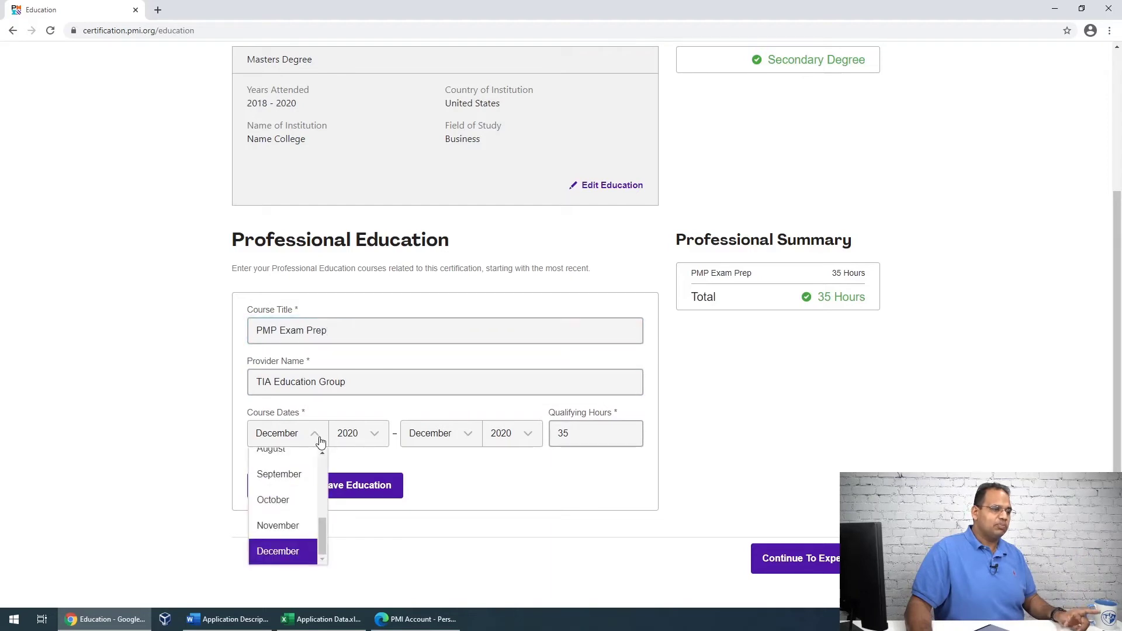
{"action": "left_click", "coordinate": [294, 549]}
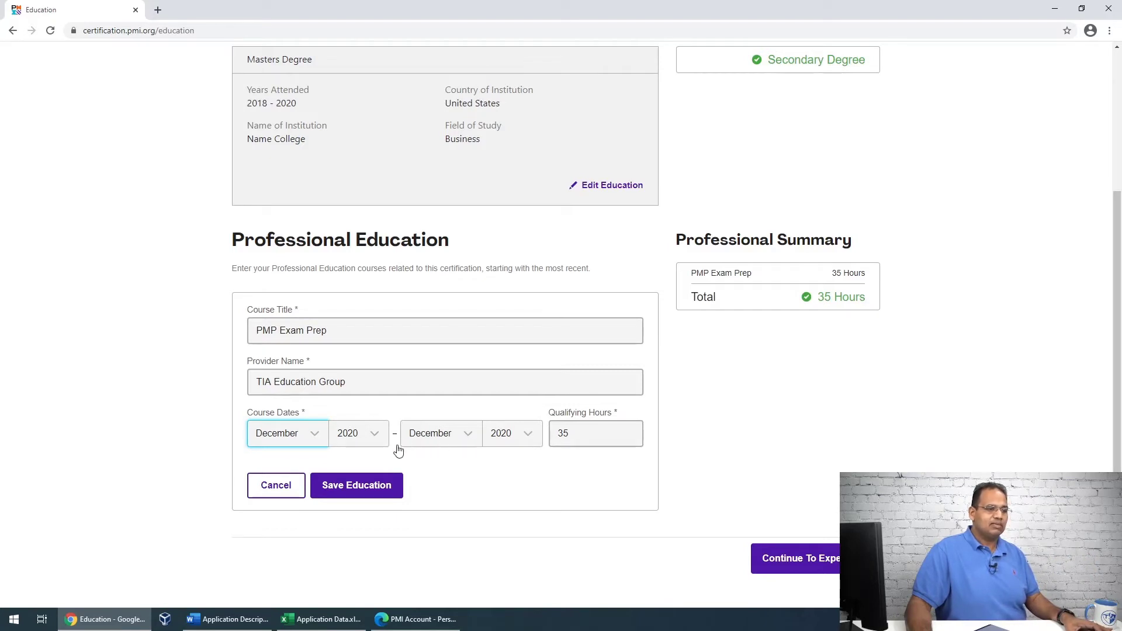
{"action": "left_click", "coordinate": [358, 433]}
{"action": "left_click", "coordinate": [434, 416]}
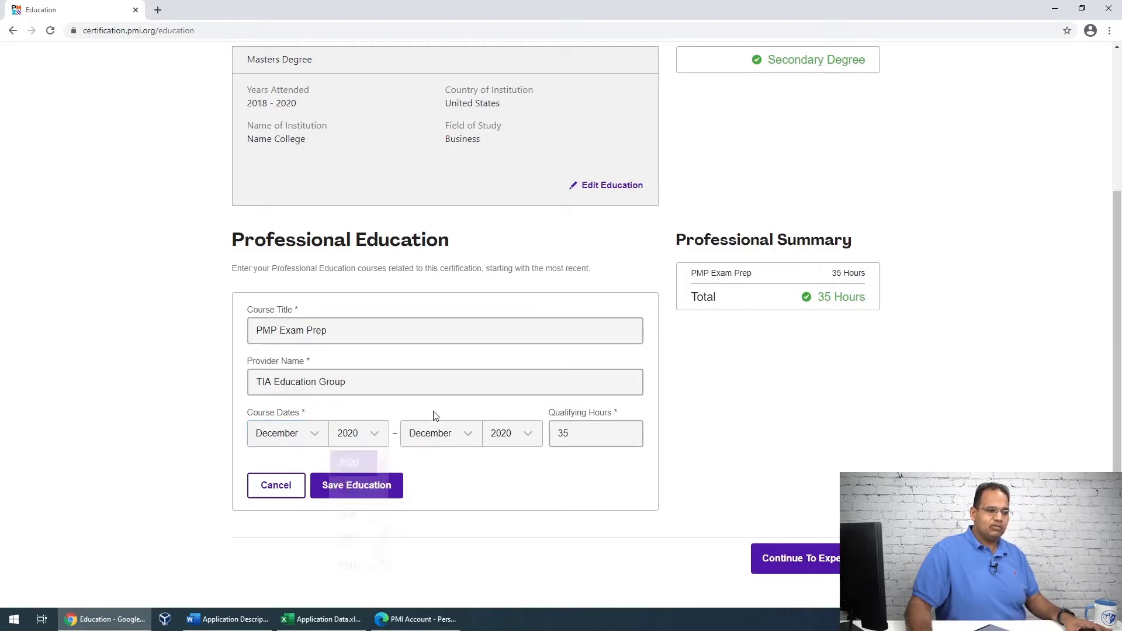
{"action": "left_click", "coordinate": [630, 431]}
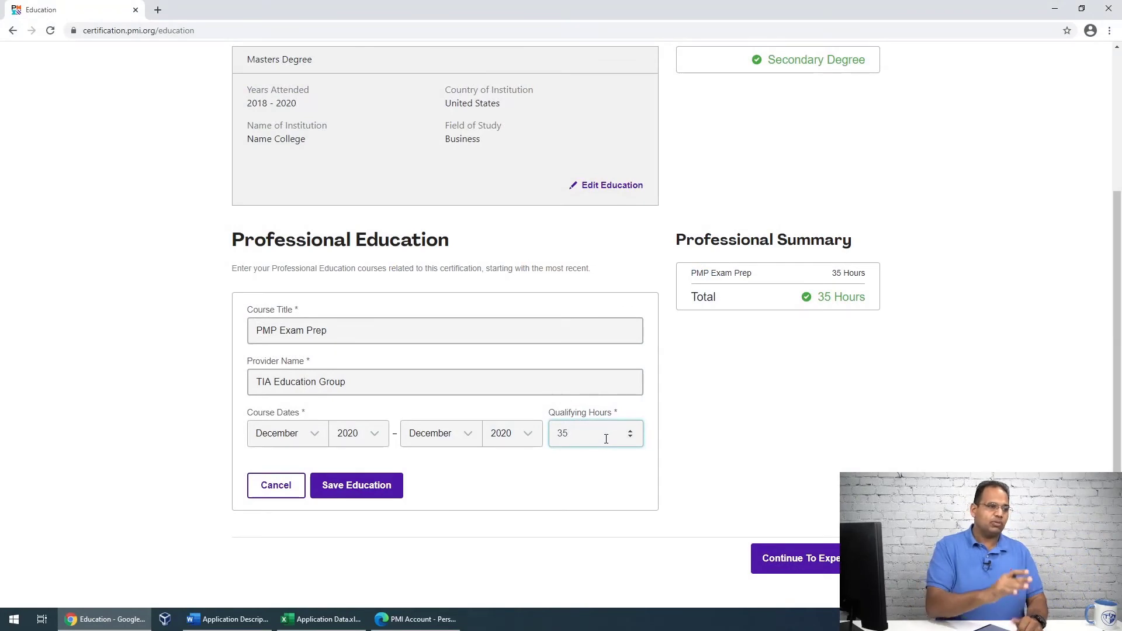
Step: Save the PMP Exam Prep course entry with 35 qualifying hours
{"action": "left_click", "coordinate": [356, 484]}
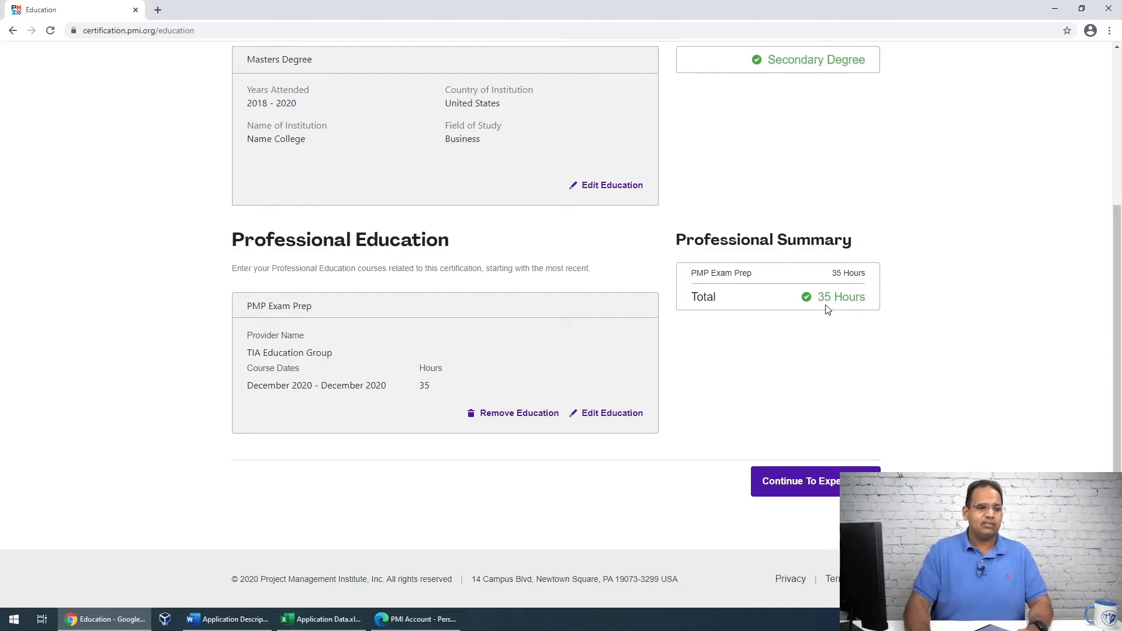
Step: Continue to the Experience step and check the summary reads 0 of 36 months
{"action": "left_click", "coordinate": [820, 490]}
{"action": "scroll", "coordinate": [816, 376], "scroll_direction": "down", "scroll_amount": 4}
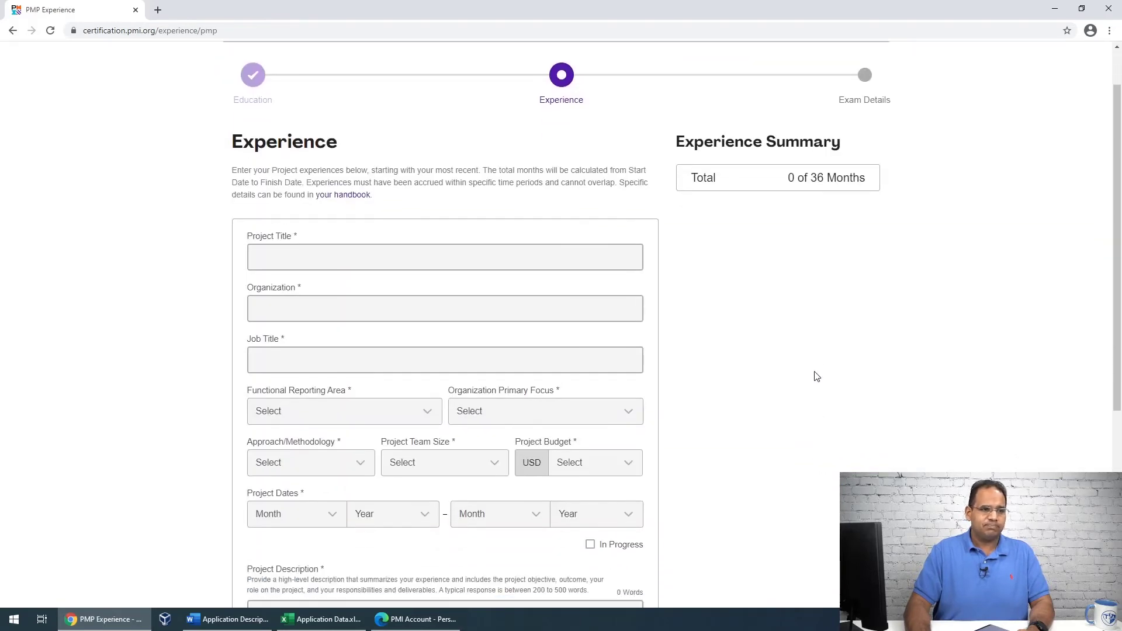
{"action": "scroll", "coordinate": [816, 376], "scroll_direction": "up", "scroll_amount": 1}
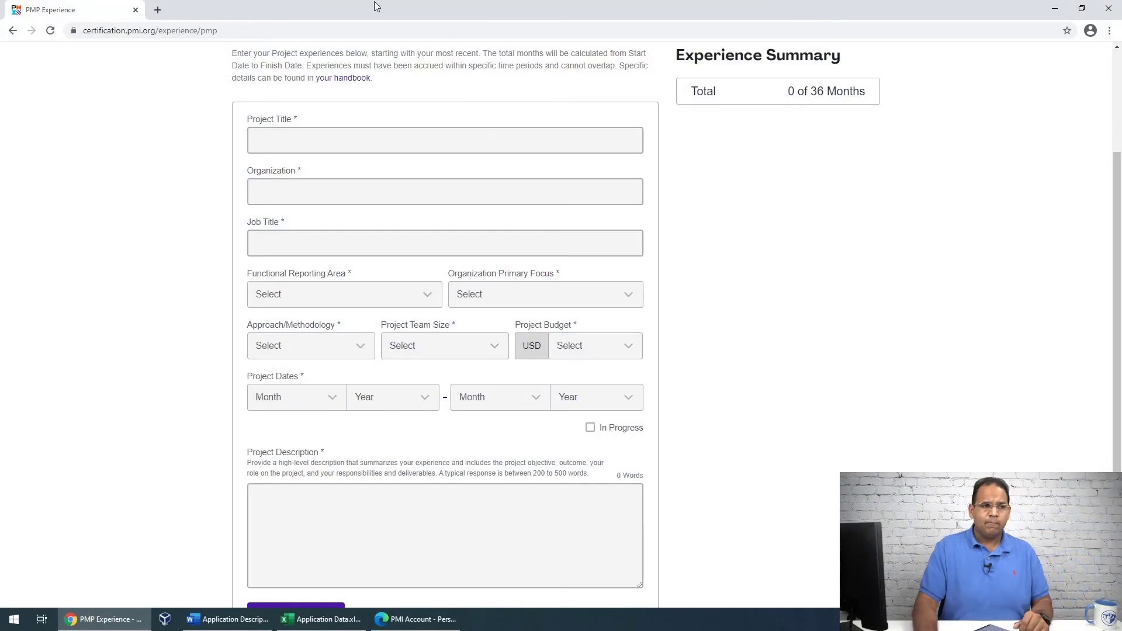
{"action": "scroll", "coordinate": [803, 266], "scroll_direction": "up", "scroll_amount": 3}
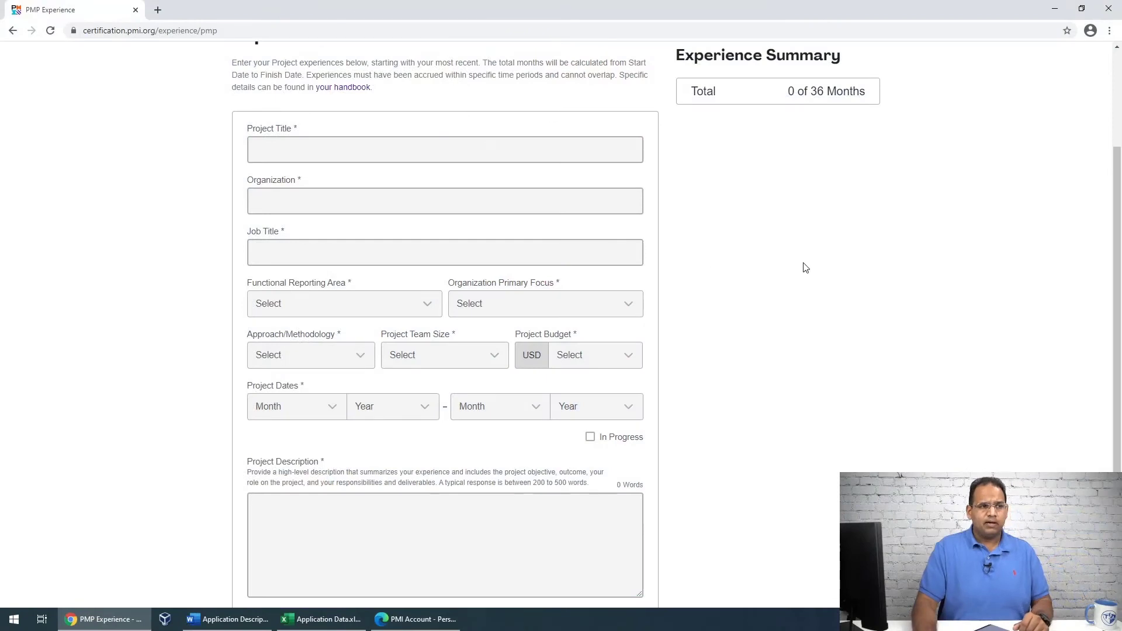
{"action": "left_click_drag", "start_coordinate": [790, 236], "coordinate": [847, 238]}
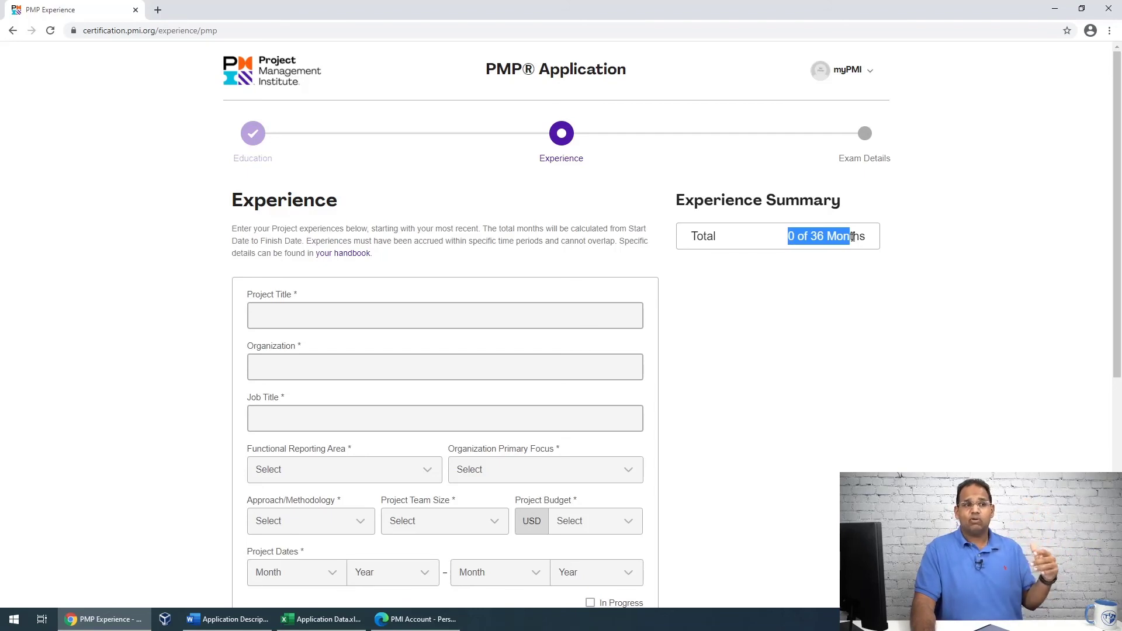
{"action": "left_click", "coordinate": [809, 234]}
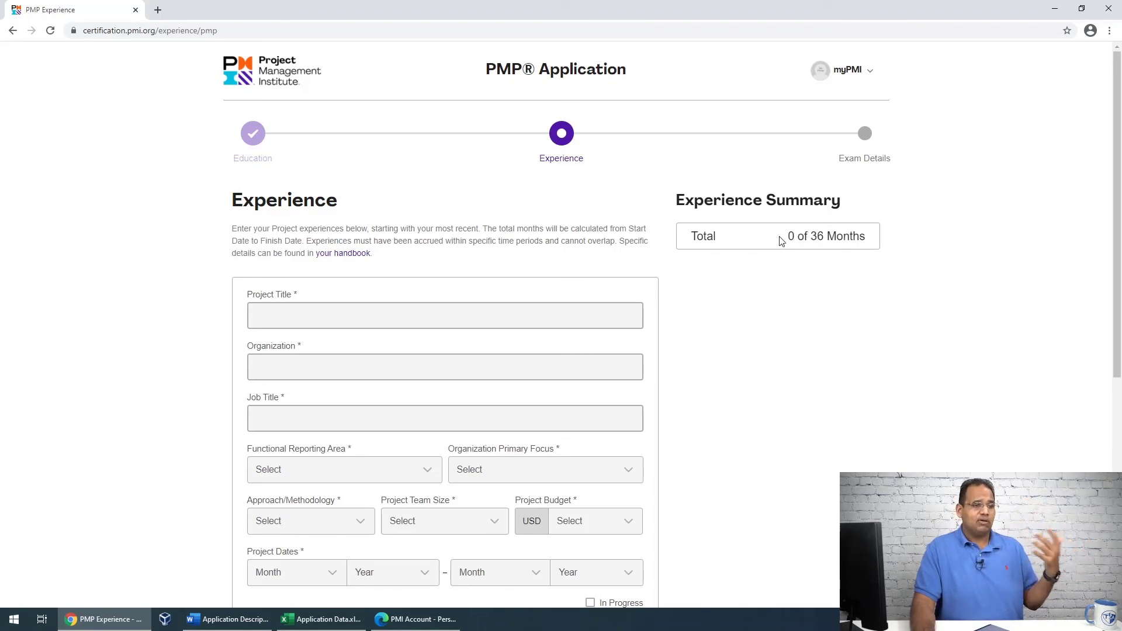